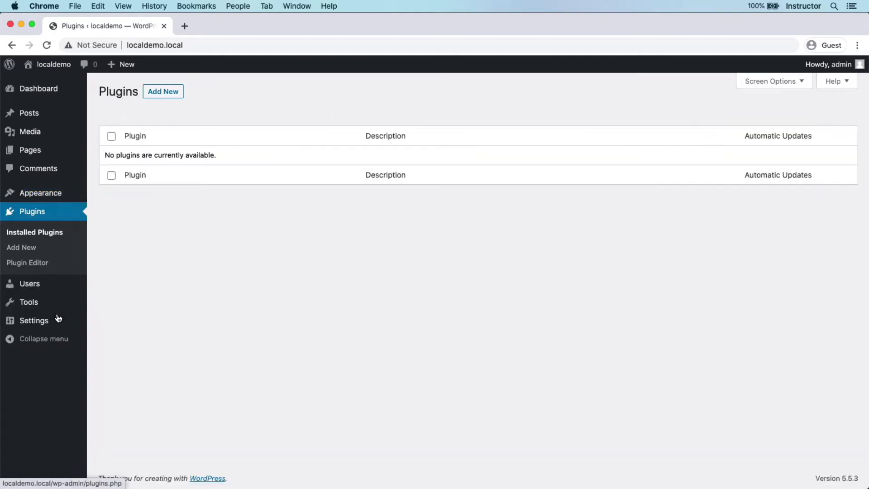
- Upload very-dangerous-plugin.zip from Downloads as a plugin, install it, and activate it
left_click(169, 93)
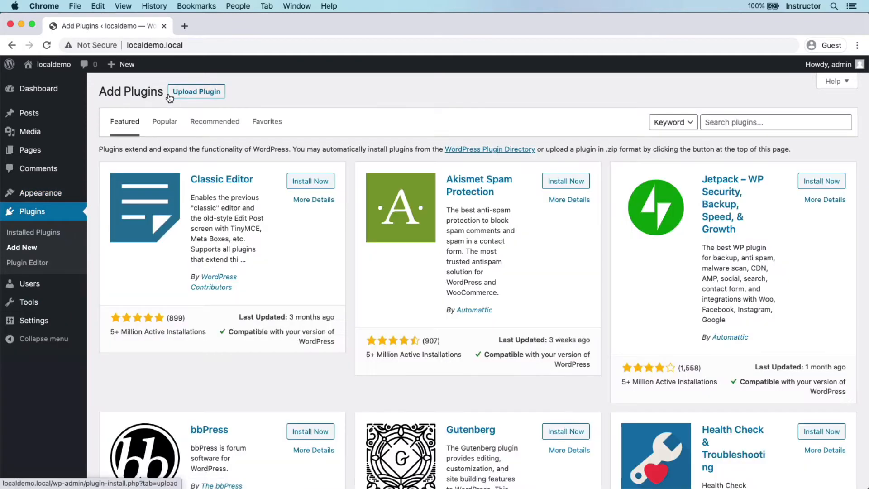
left_click(171, 95)
left_click(382, 191)
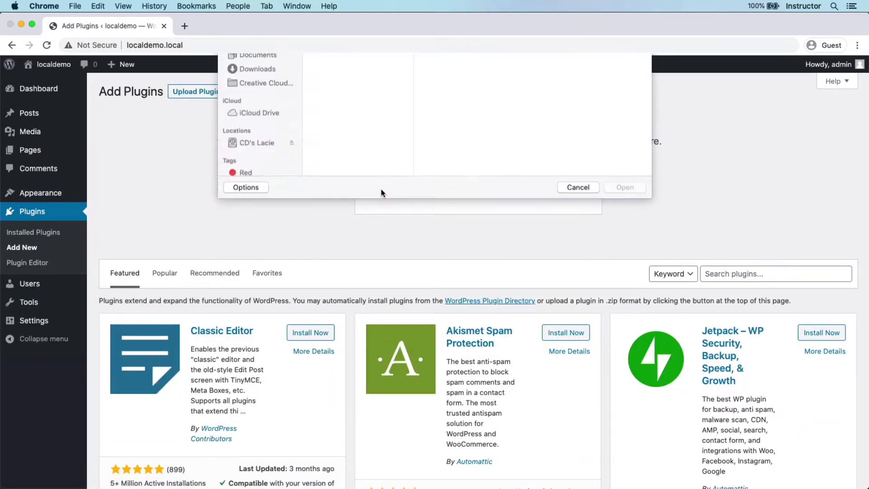
left_click(255, 171)
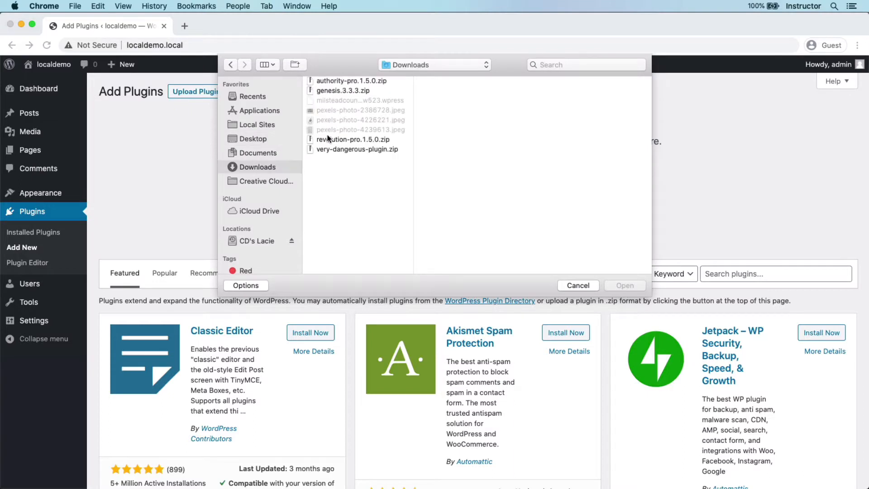
left_click(332, 148)
left_click(632, 282)
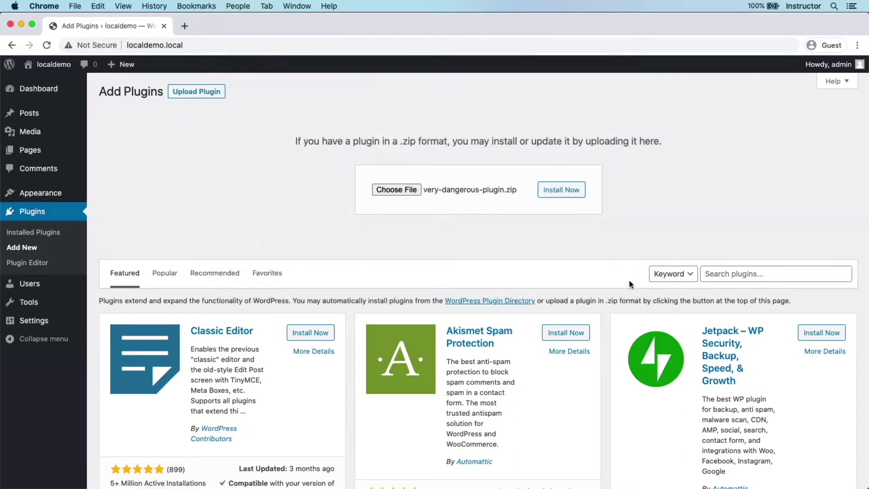
left_click(549, 196)
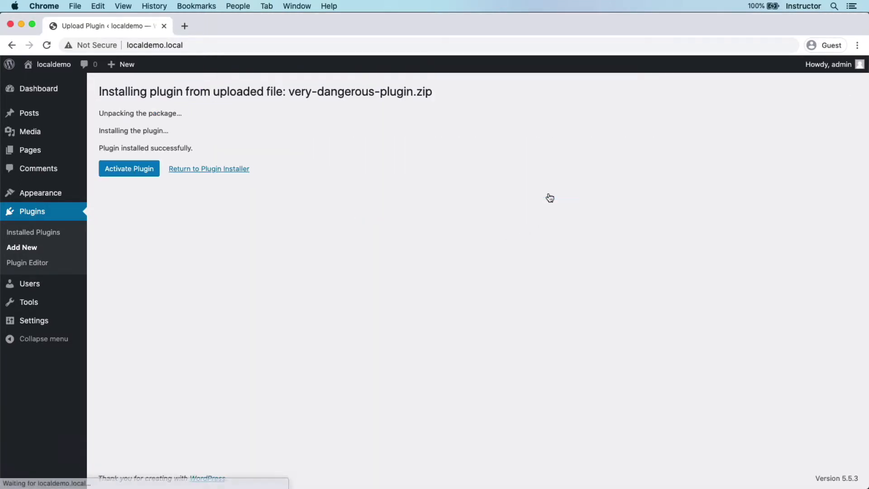
left_click(113, 171)
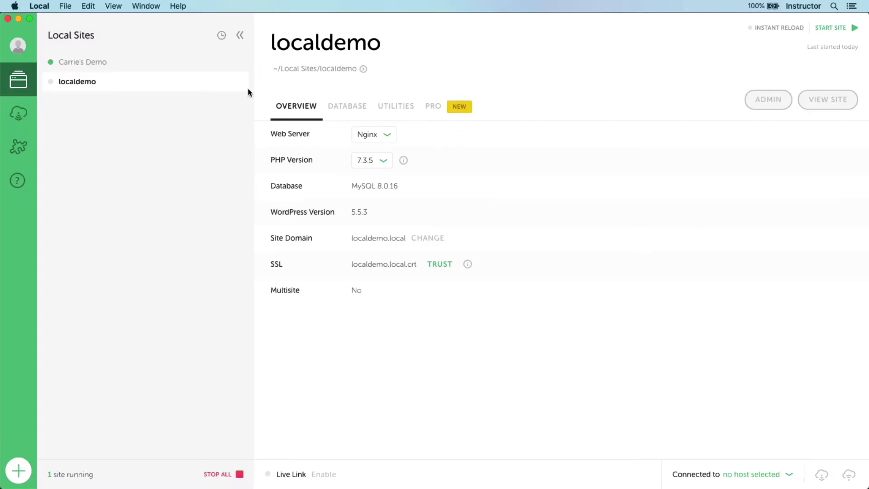
- Start localdemo in Local, then trash the very-dangerous-plugin folder from wp-content/plugins in VS Code
right_click(222, 88)
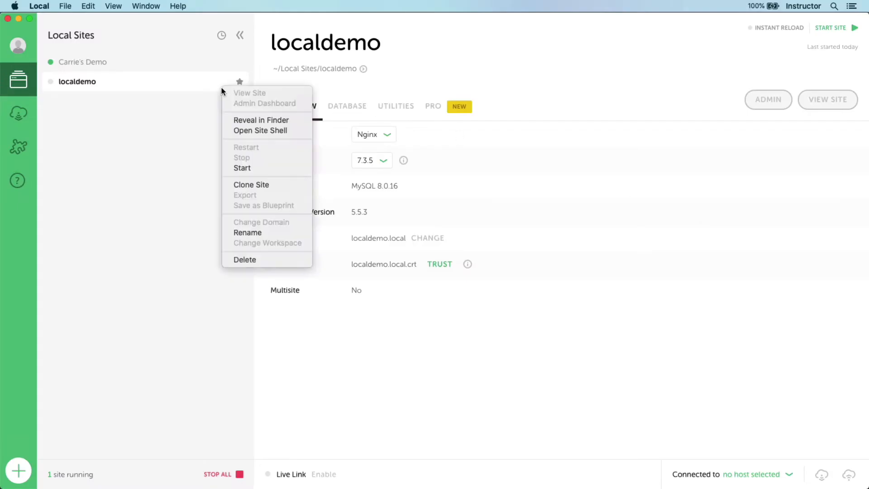
left_click(248, 168)
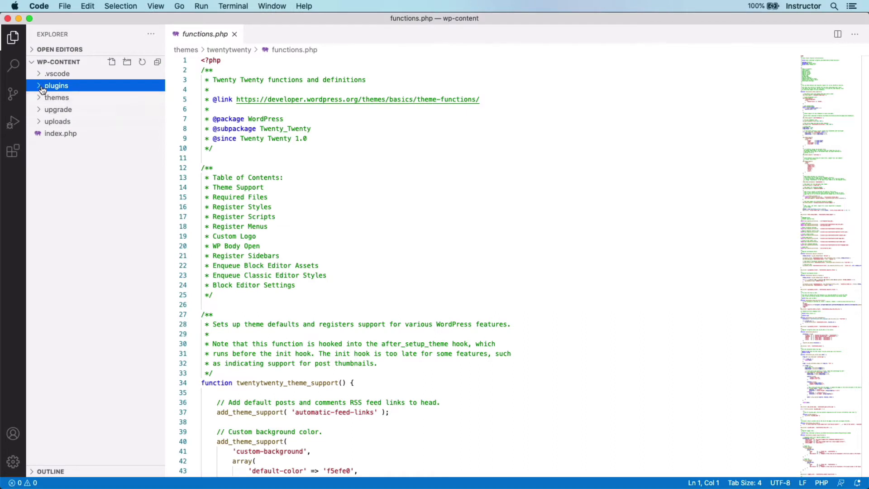
left_click(64, 89)
left_click(65, 97)
right_click(116, 97)
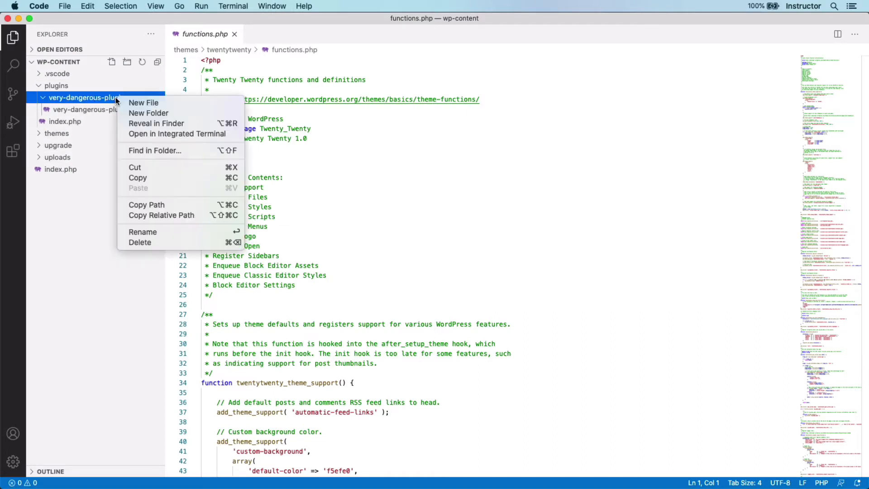
left_click(145, 243)
left_click(493, 82)
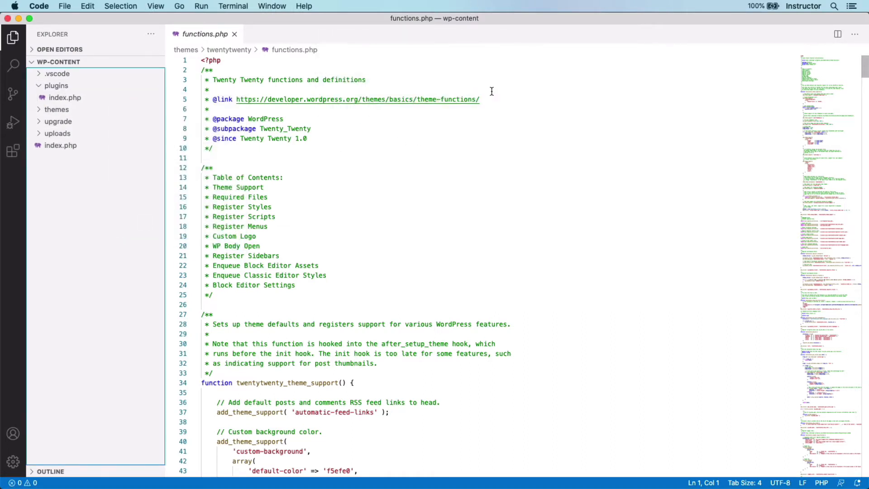
key("super+Tab")
key("super+Tab")
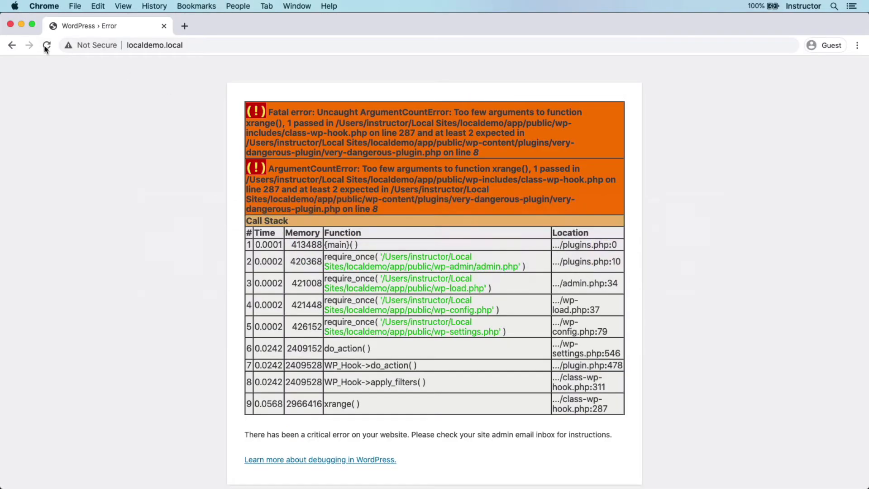
- Reload the localdemo.local fatal-error page in Chrome
left_click(45, 46)
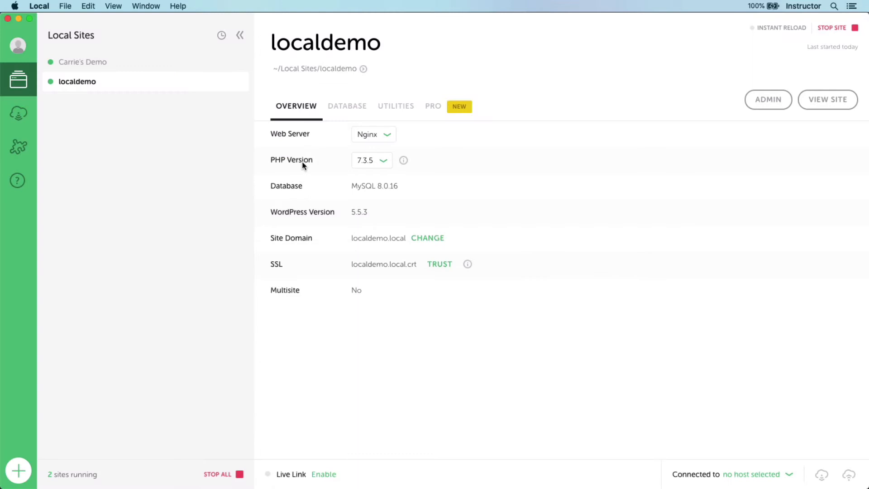
- Check localdemo's available PHP versions and database connection details, then go to Connect
left_click(363, 164)
left_click(353, 113)
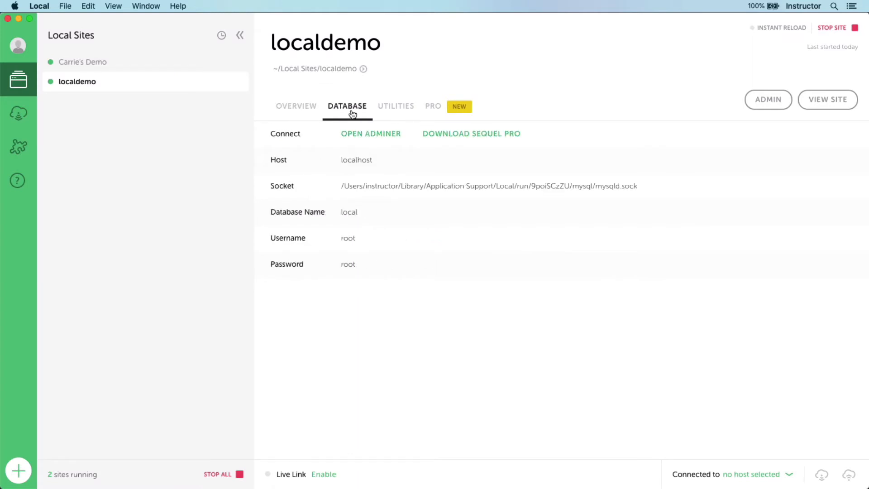
left_click(17, 112)
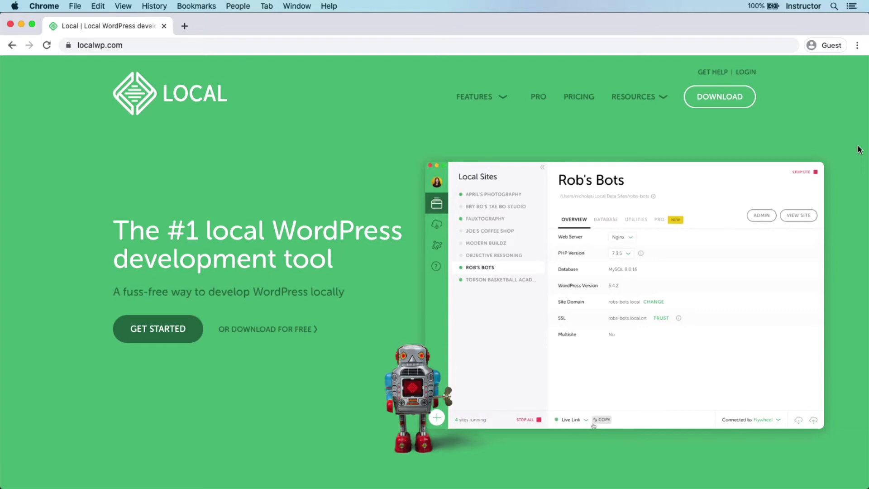
- Bring up Local's download options with the platform chooser on localwp.com
left_click(741, 101)
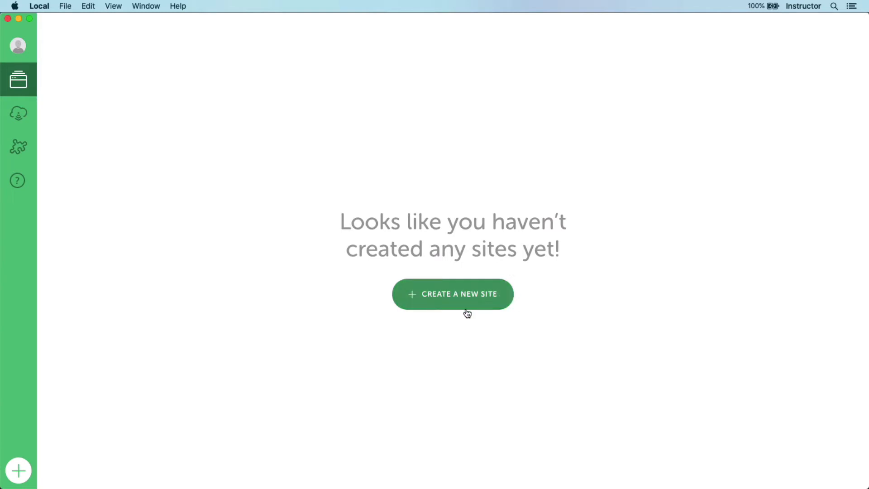
- Create a new site named localdemo using the Preferred environment (PHP 7.3.5, nginx, MySQL 8.0.16)
left_click(26, 473)
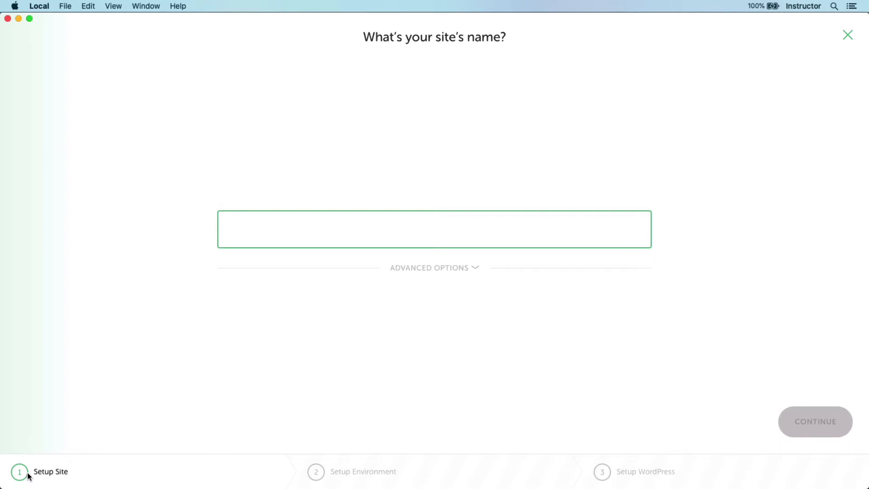
type("localdemo")
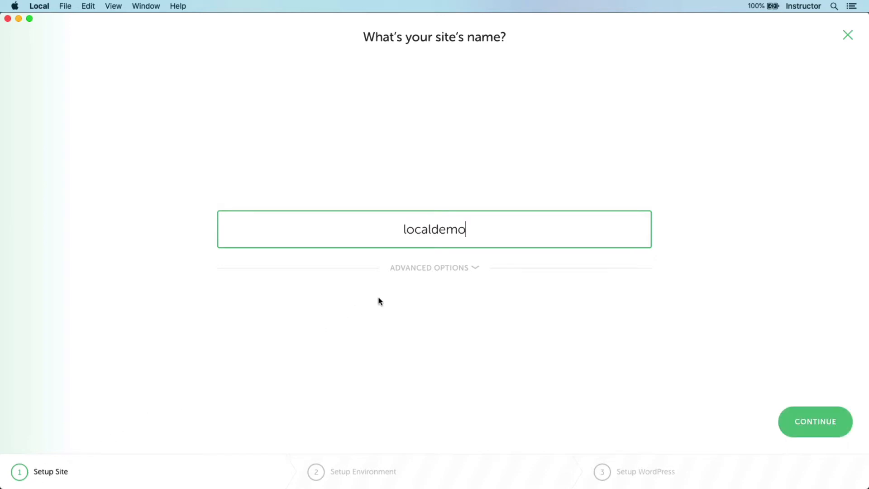
left_click(415, 274)
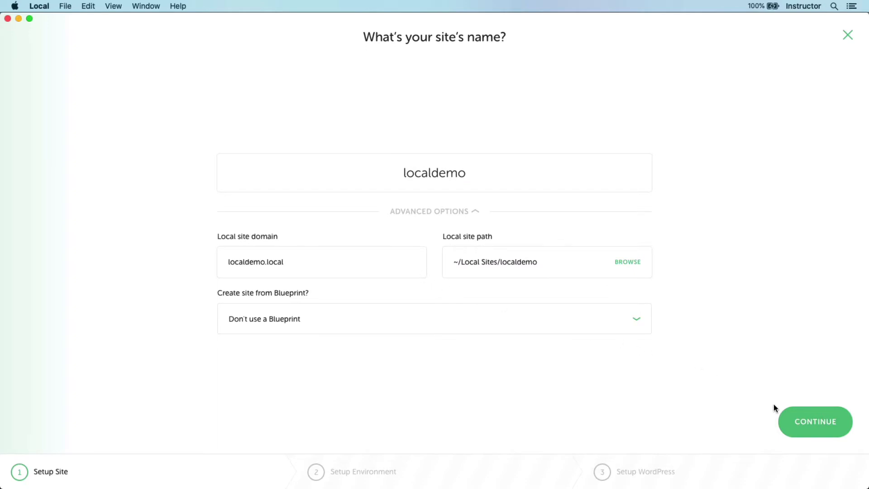
left_click(811, 414)
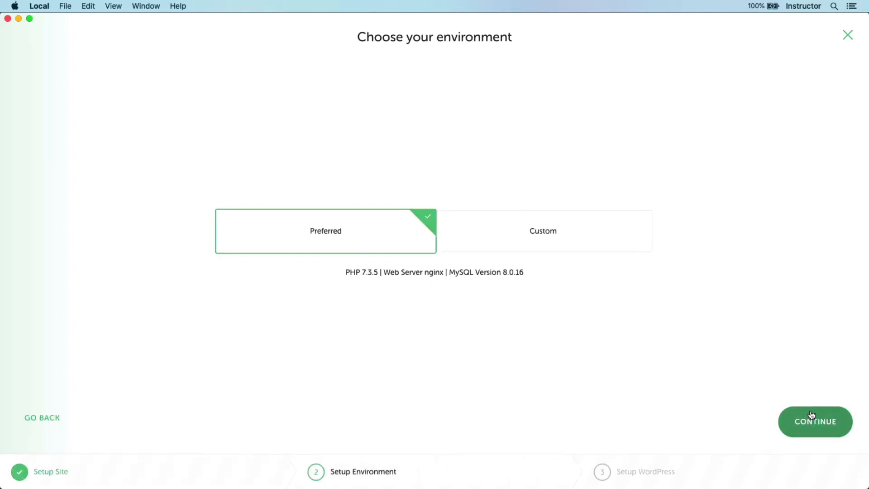
left_click(561, 251)
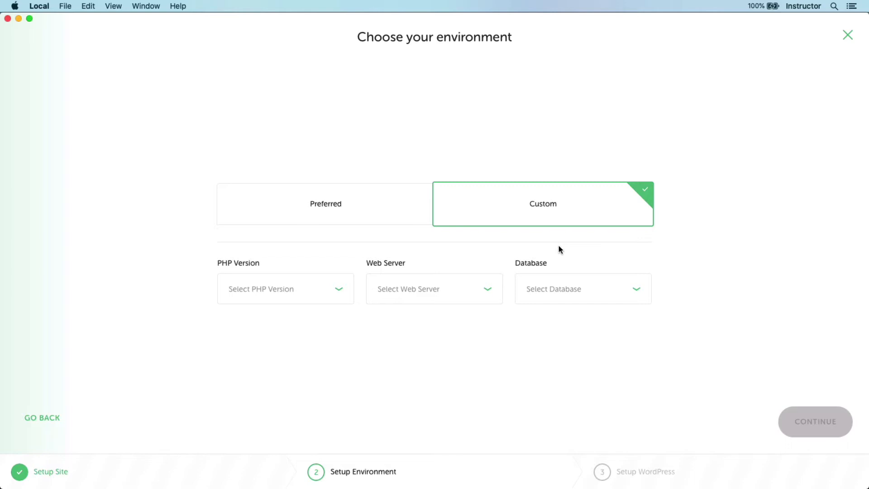
left_click(403, 205)
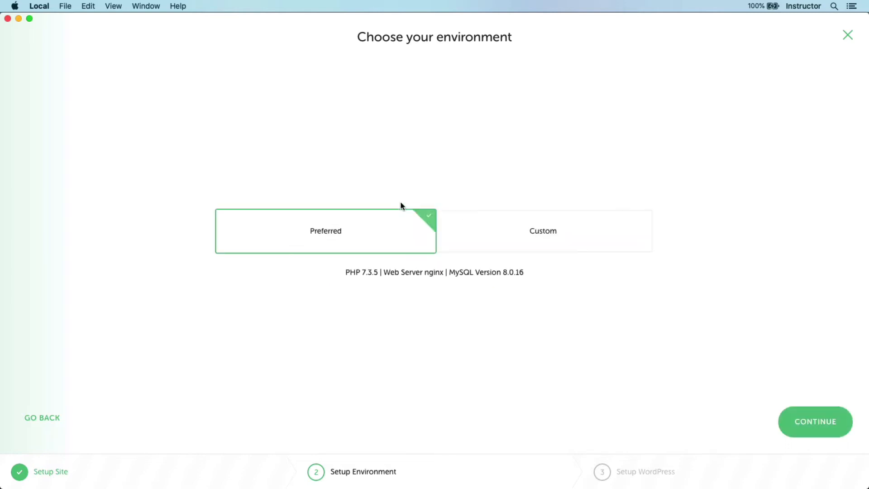
left_click(831, 425)
- Set the WordPress username to admin with a password, review multisite, and add the site
type("admin")
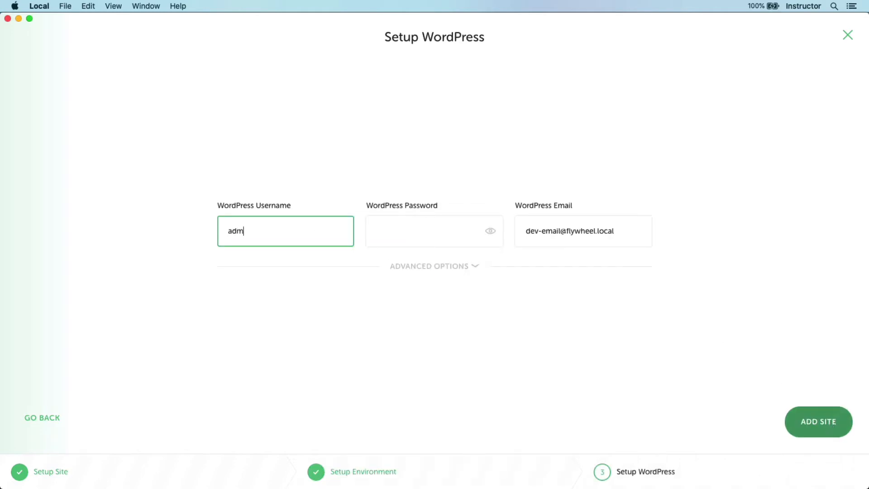
key("Tab")
type("admin")
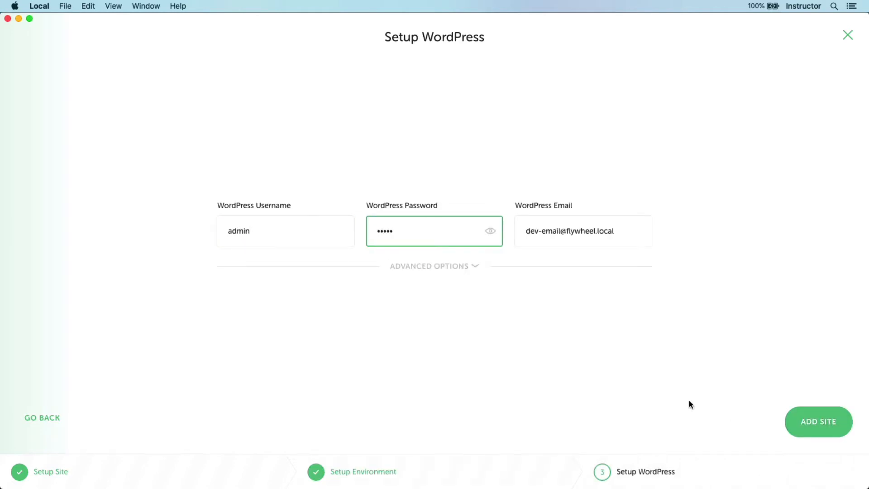
left_click(476, 270)
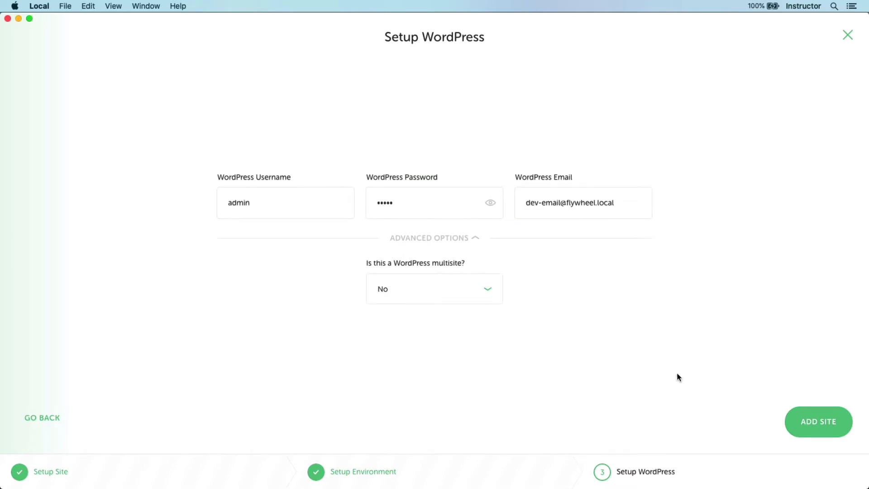
left_click(792, 422)
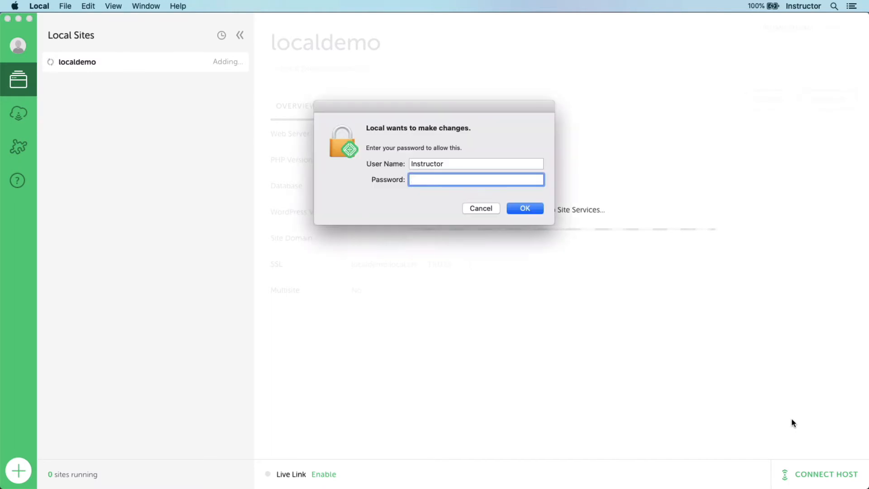
- Authorize with the system password and view localdemo.local in the browser
type("••••••••")
key("Return")
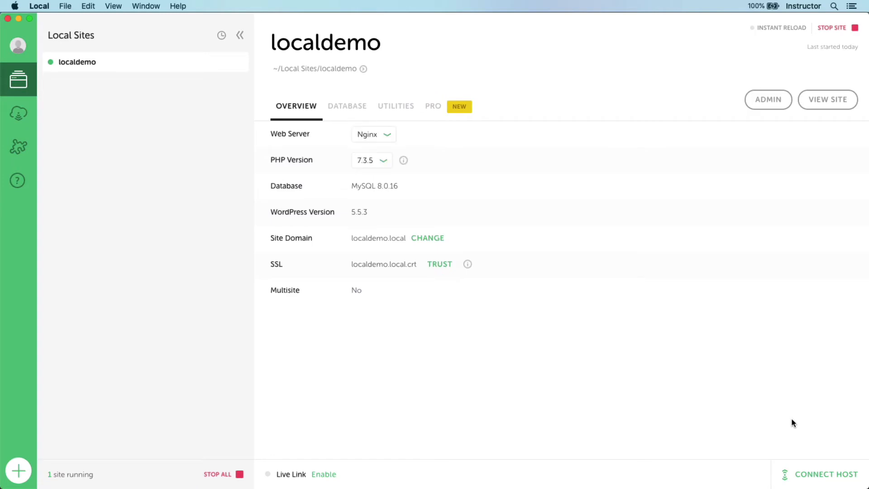
left_click(848, 101)
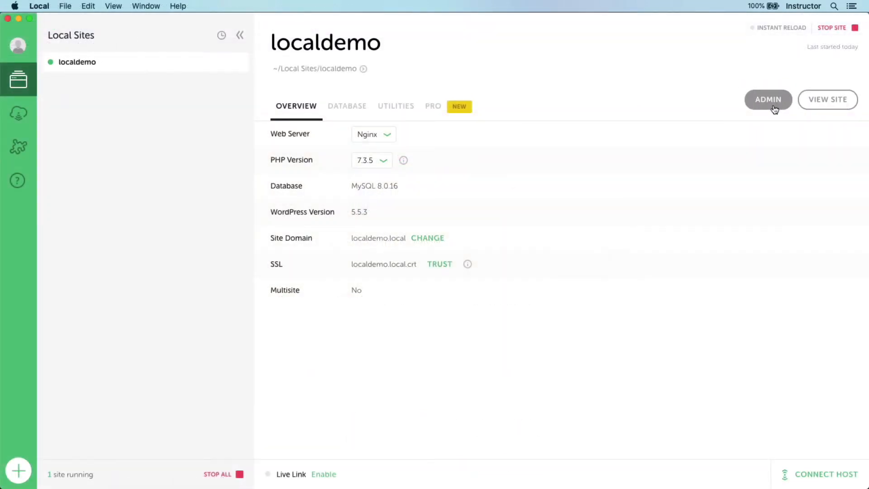
- Log in to the localdemo WordPress admin as admin and browse the Themes and Plugins pages
left_click(773, 108)
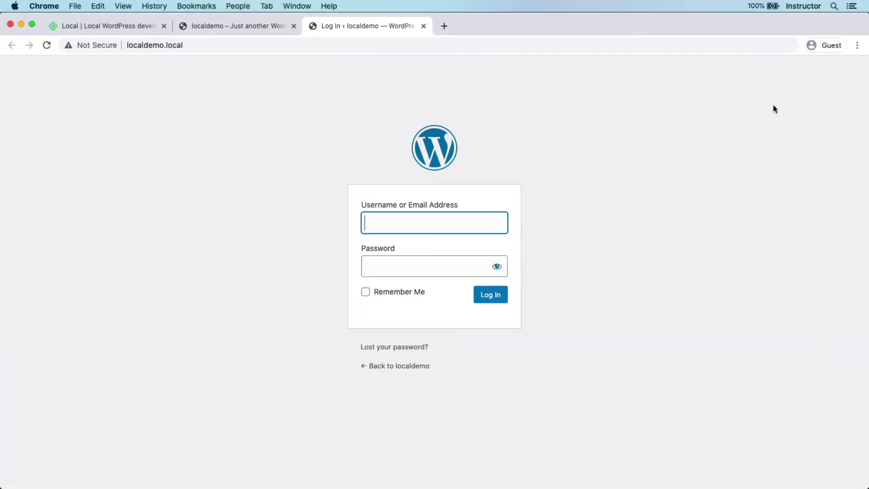
type("admin")
key("Tab")
type("adm")
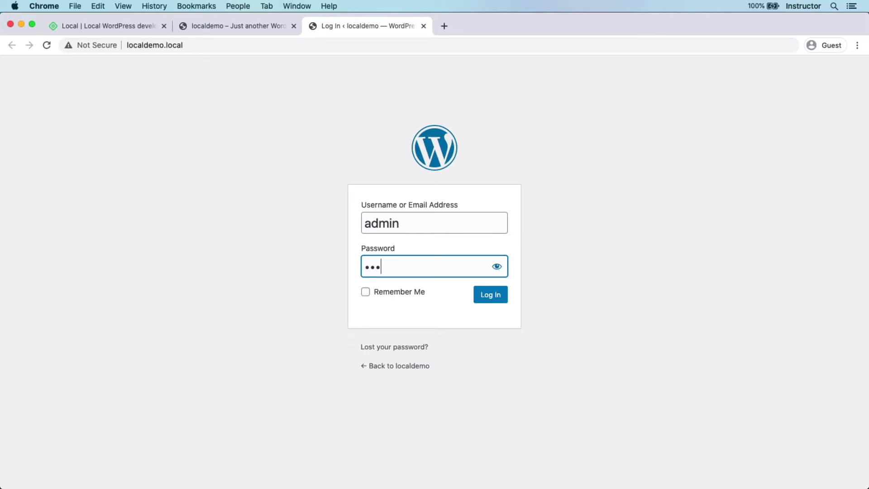
type("in")
key("Return")
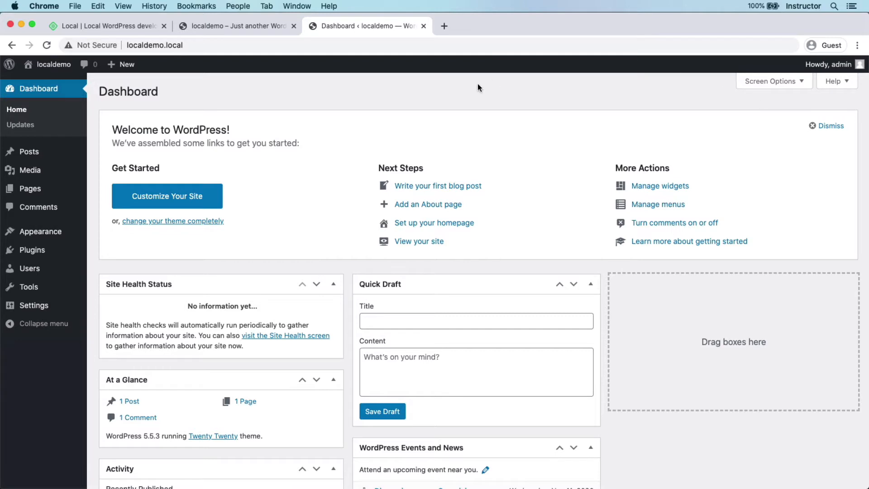
left_click(44, 239)
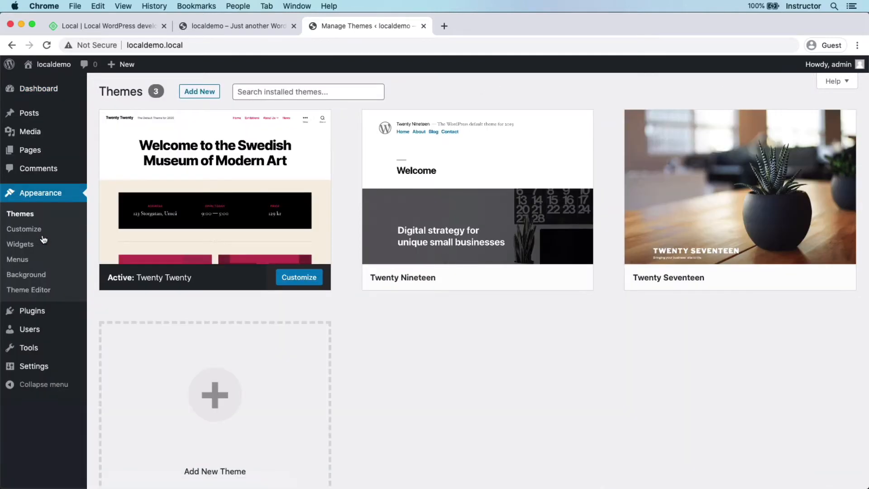
left_click(43, 312)
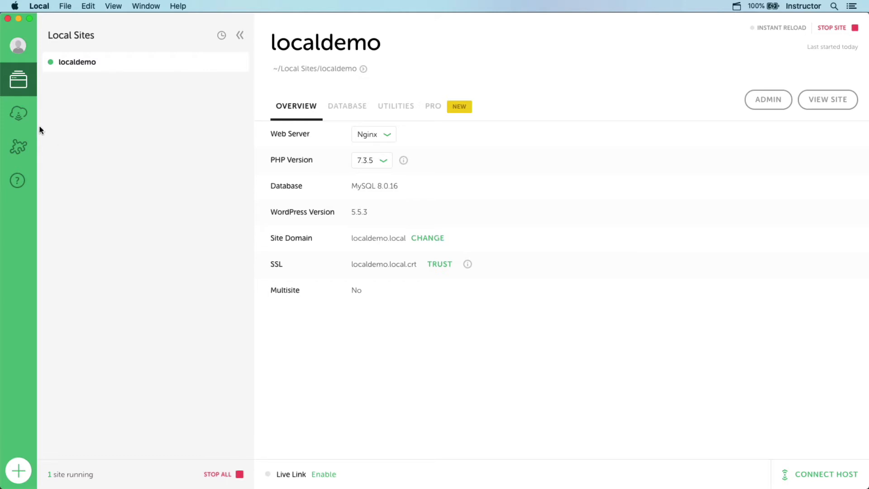
- Connect Local to the Flywheel account through the browser login and return to Local
left_click(25, 121)
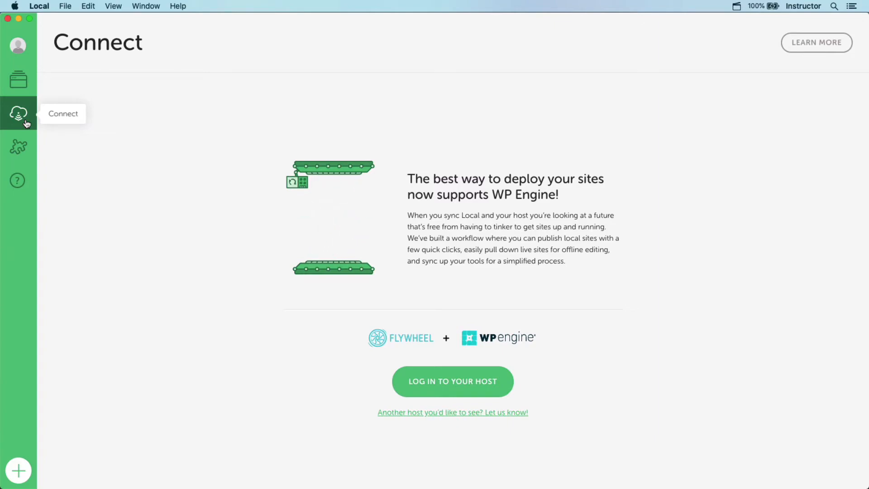
left_click(479, 380)
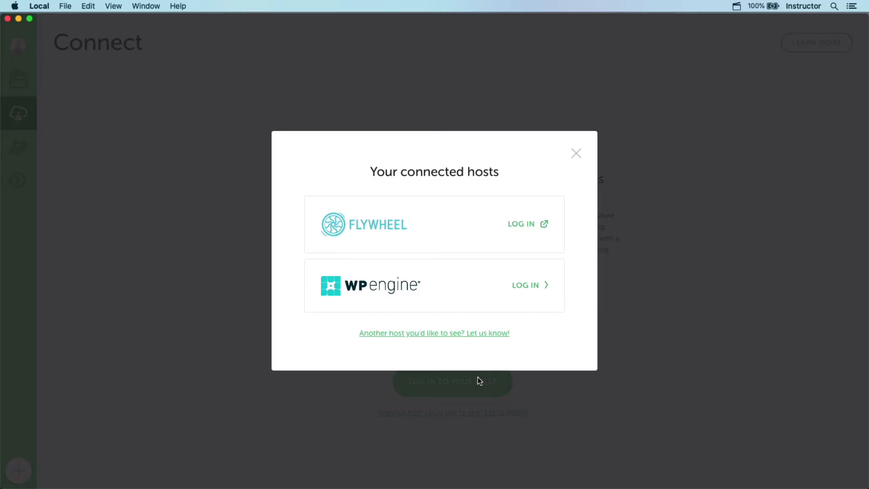
left_click(525, 225)
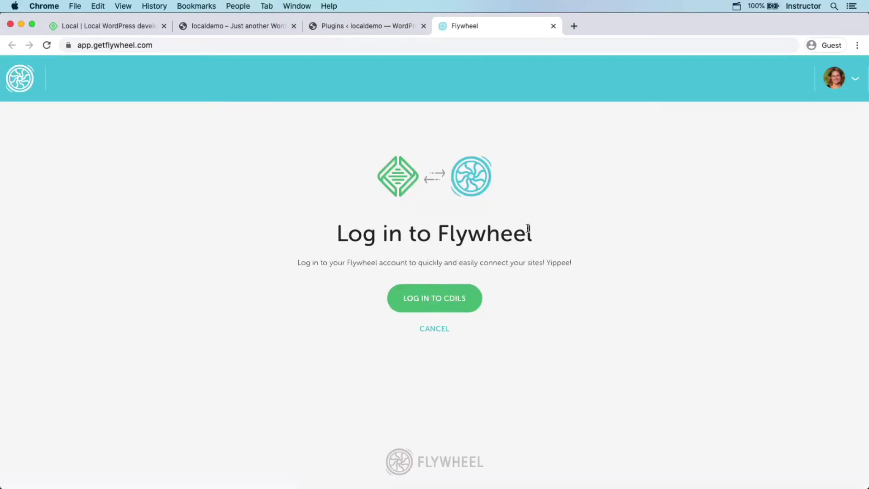
left_click(470, 314)
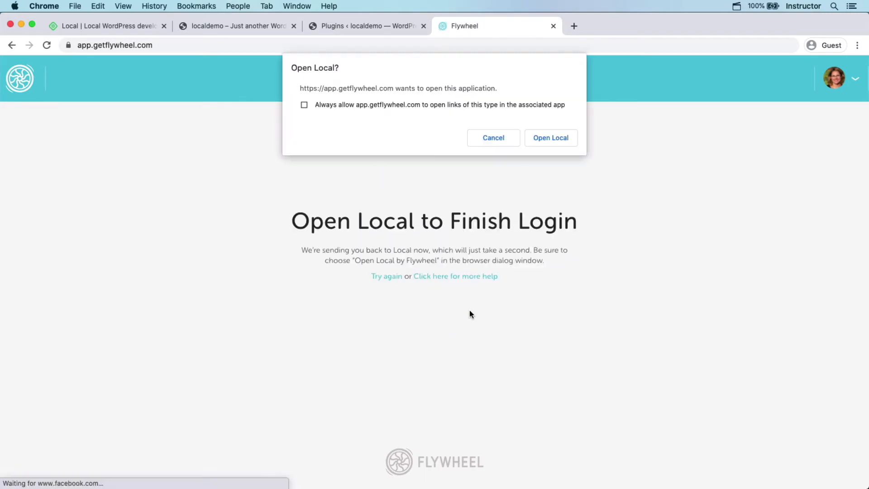
left_click(551, 138)
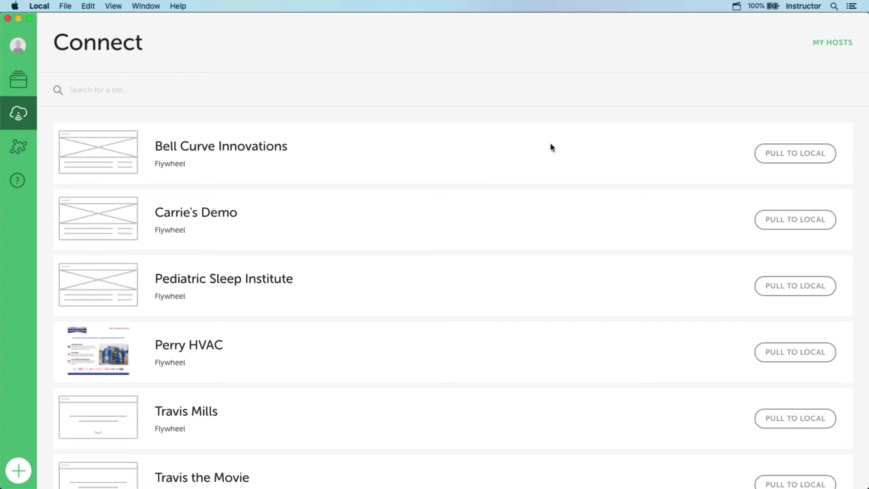
- Pull the Flywheel demo site's Production environment into Local with Connect & Pull Site
left_click(770, 219)
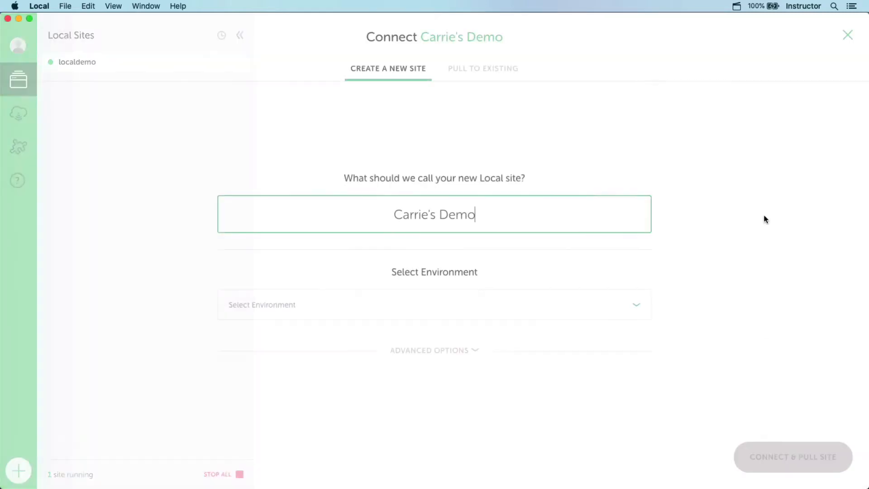
left_click(638, 312)
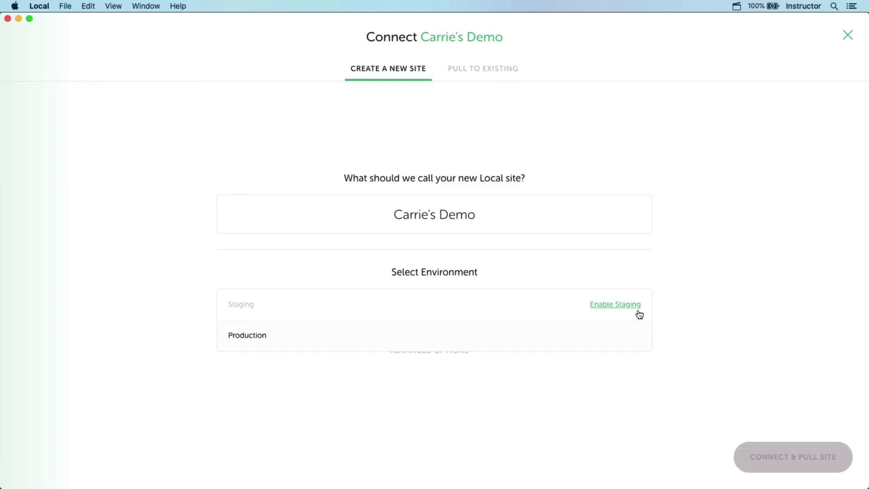
left_click(609, 339)
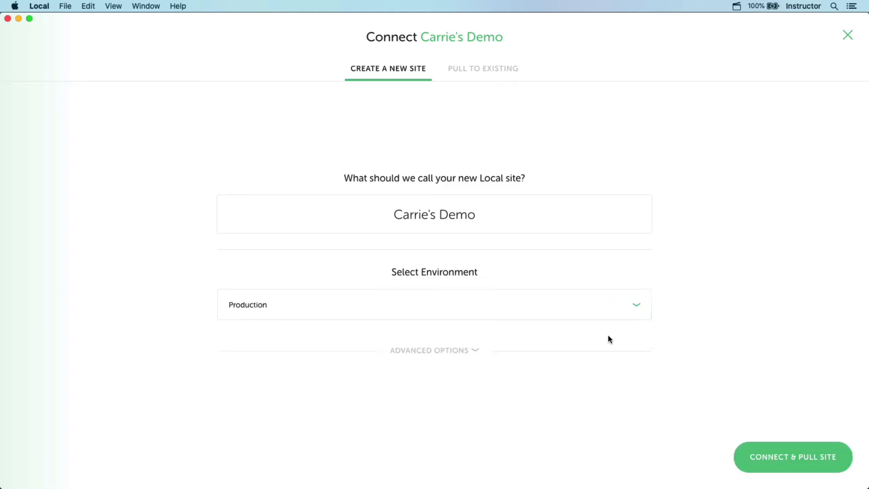
left_click(588, 349)
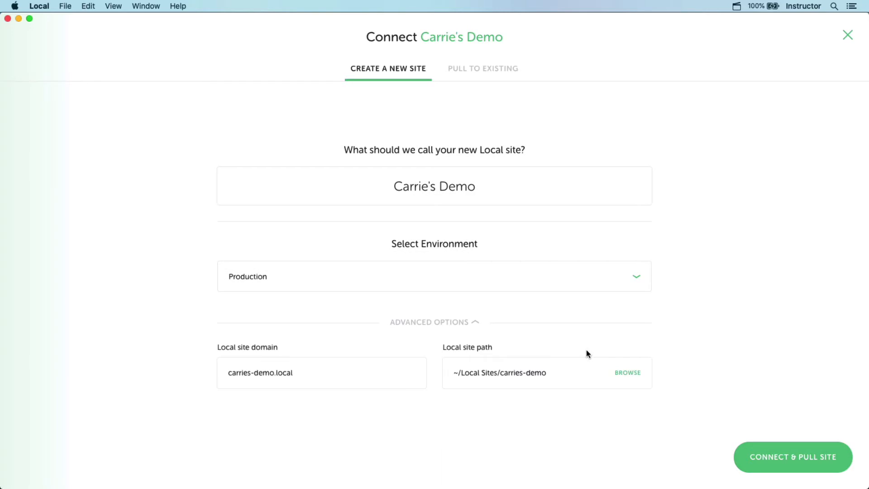
left_click(743, 452)
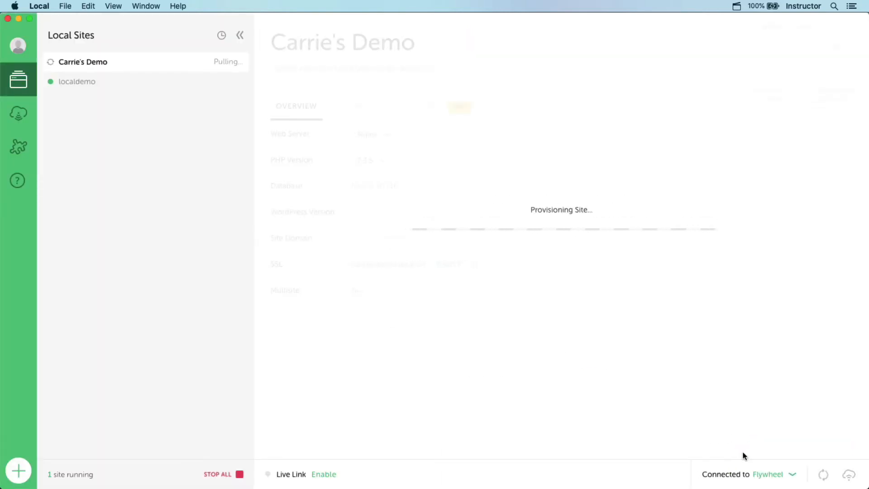
- Authorize the pull with the macOS password, then view the pulled carries-demo.local site
type("********")
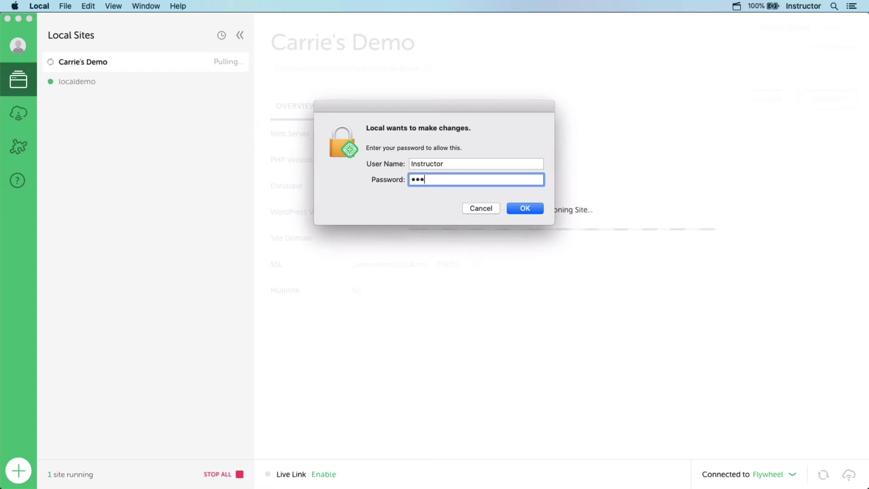
key("Return")
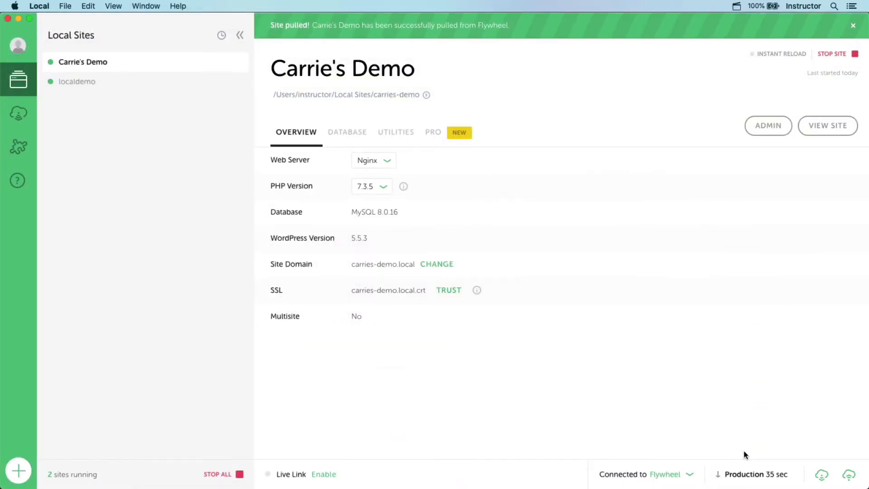
left_click(810, 132)
- From Connect's My Hosts list, start the WP Engine login
left_click(21, 122)
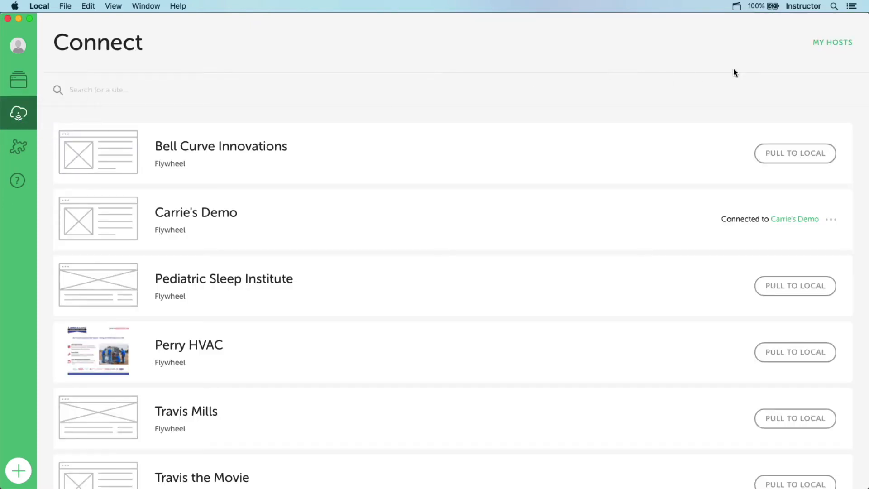
left_click(837, 48)
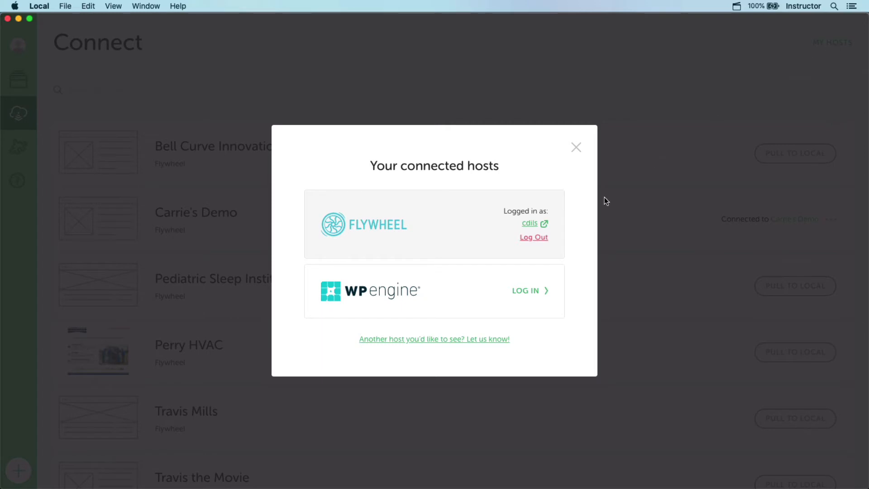
left_click(530, 292)
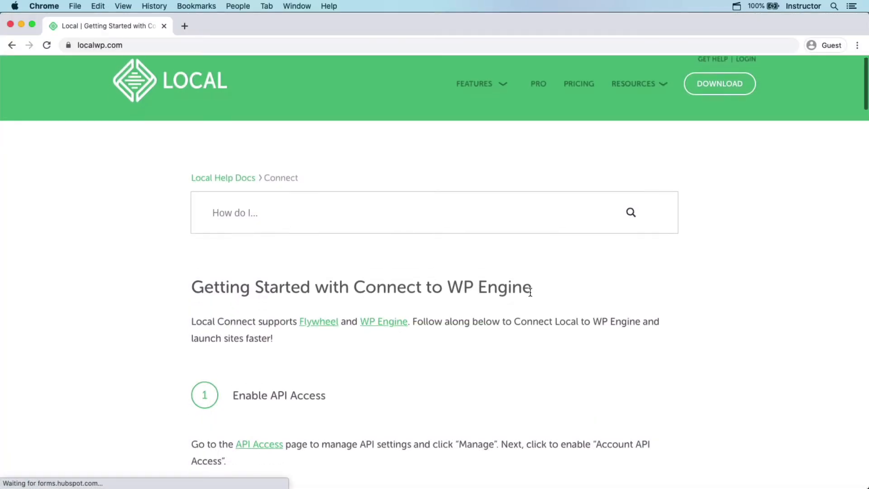
- Scroll through the localwp.com 'Getting Started with Connect to WP Engine' article
scroll(529, 292, "down", 3)
scroll(530, 293, "down", 1)
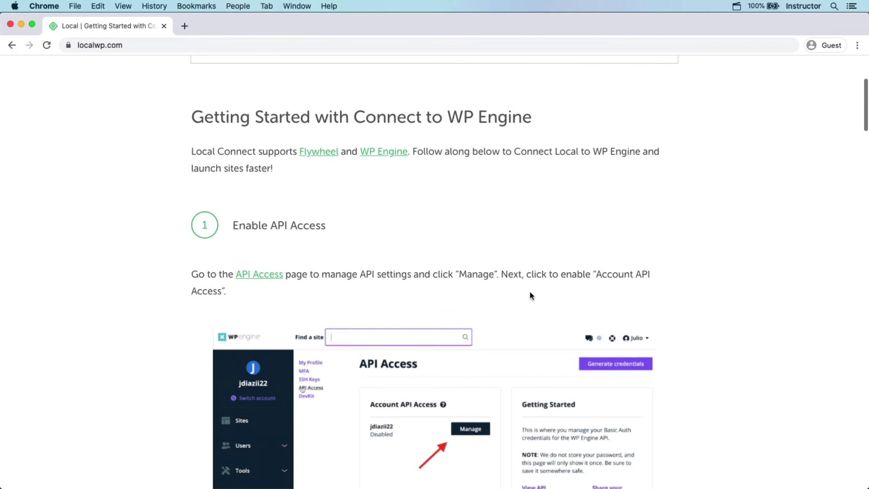
scroll(531, 295, "down", 1)
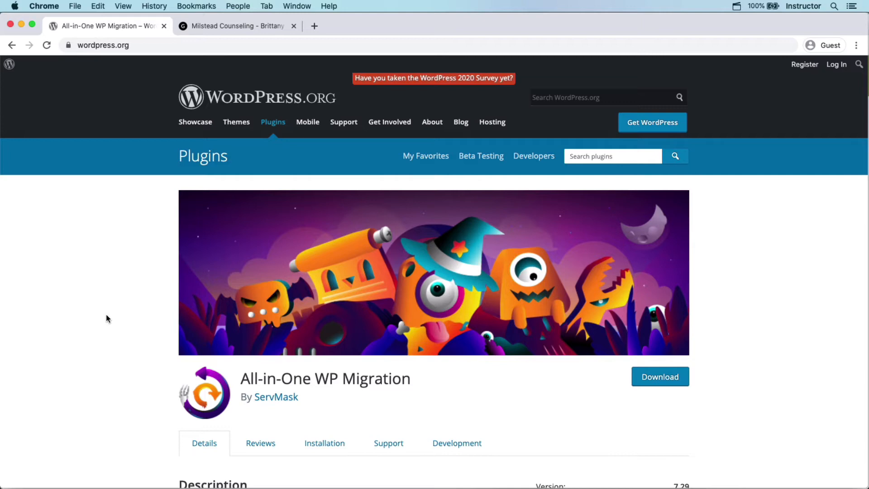
- Read down to the All-in-One WP Migration description, then switch to the Milstead Counseling tab
scroll(106, 314, "down", 5)
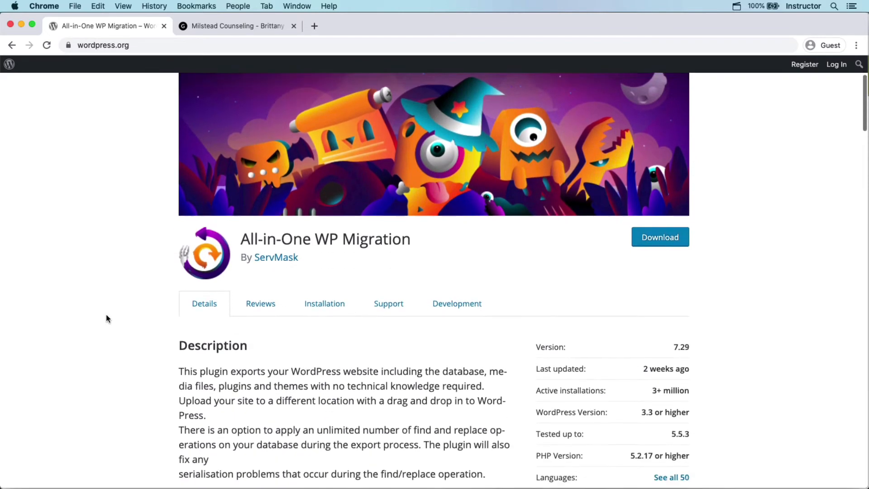
scroll(106, 317, "down", 1)
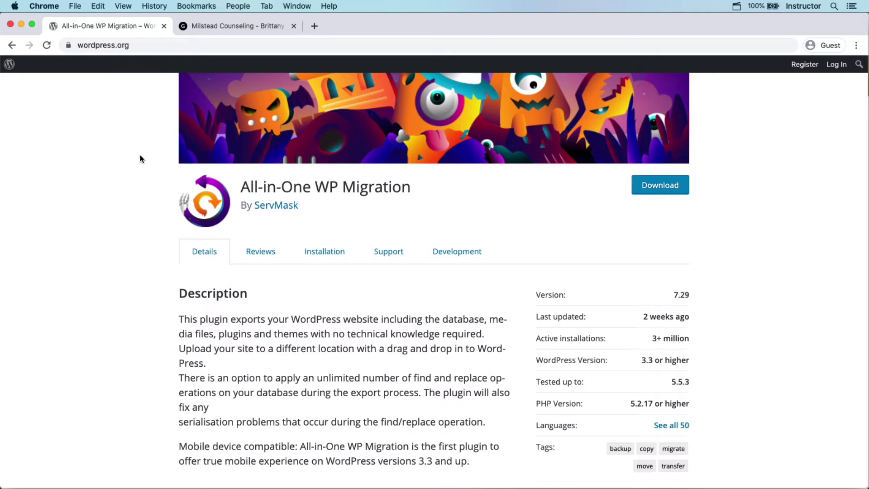
left_click(200, 25)
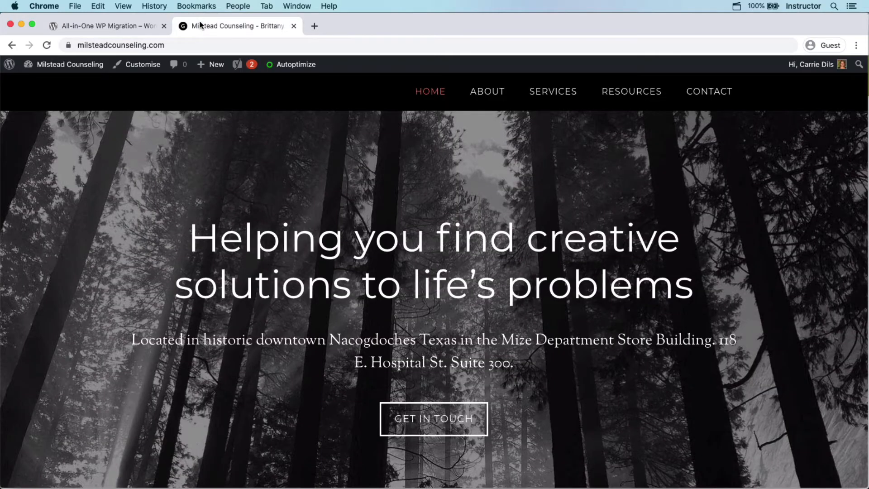
- Go from the Milstead Counseling dashboard to the Add Plugins page
mouse_move(95, 67)
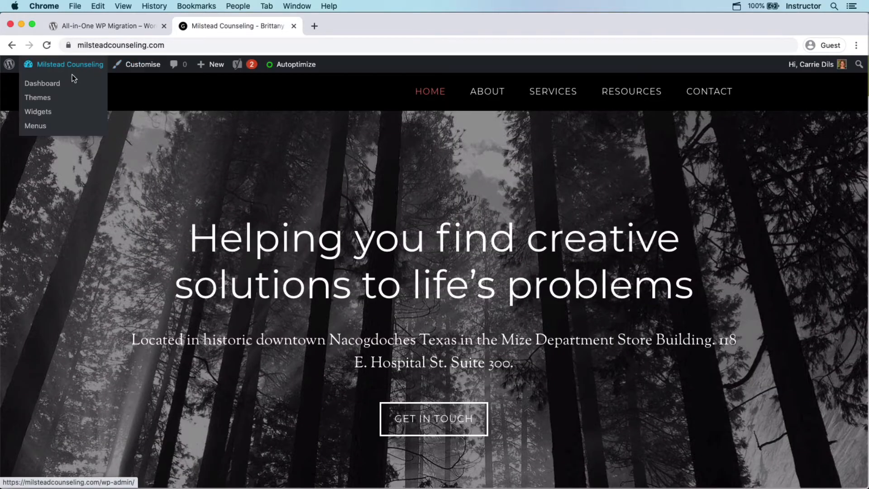
left_click(60, 85)
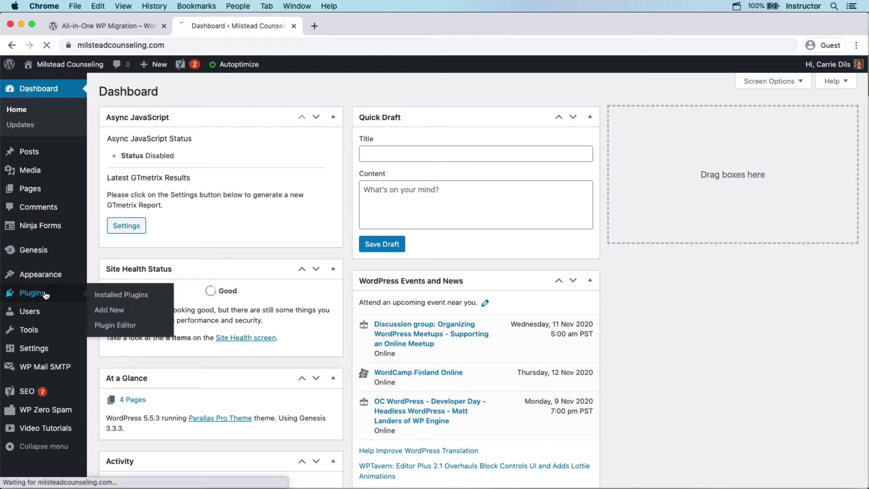
left_click(45, 294)
left_click(45, 295)
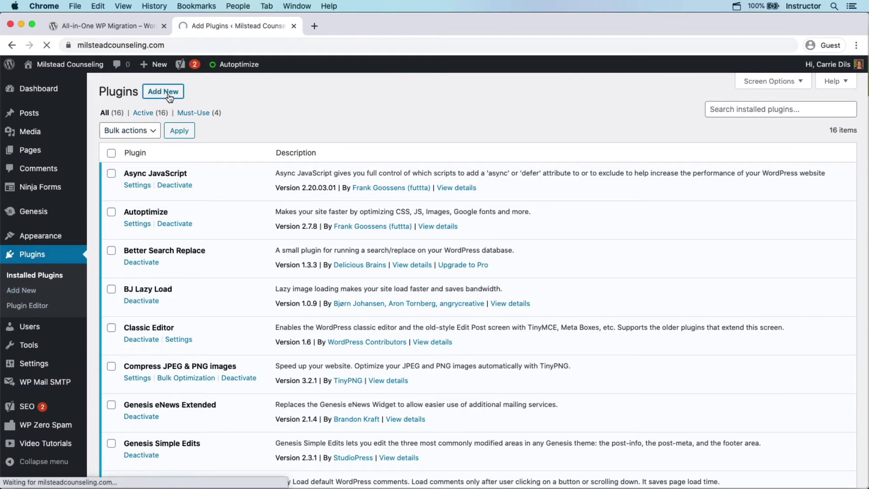
- Install and activate 'all in one migration', then open its Export page
type("all in one migration")
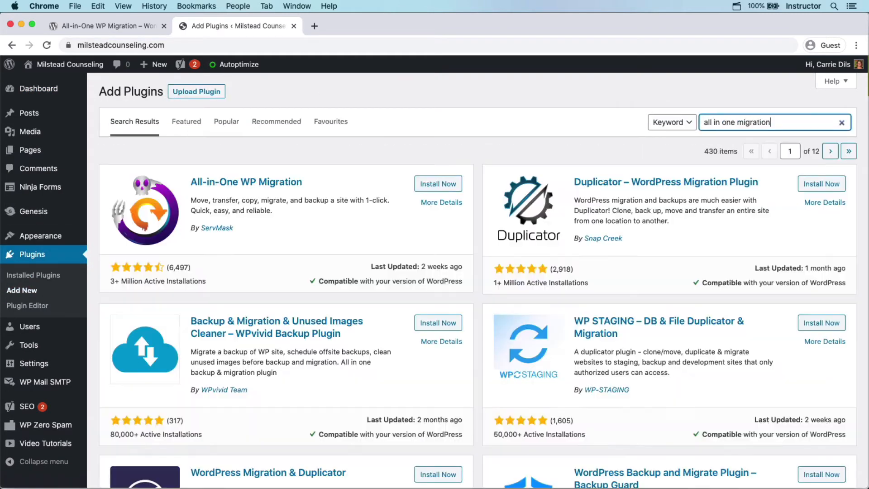
left_click(457, 187)
left_click(457, 188)
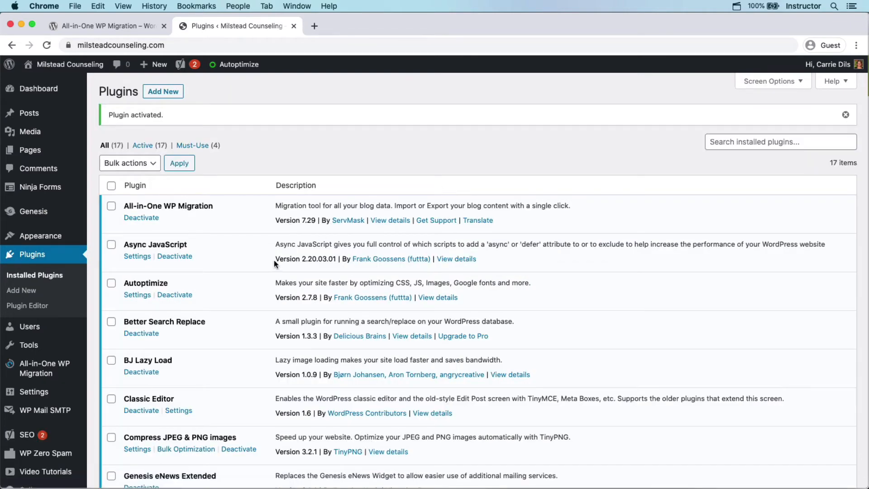
mouse_move(70, 377)
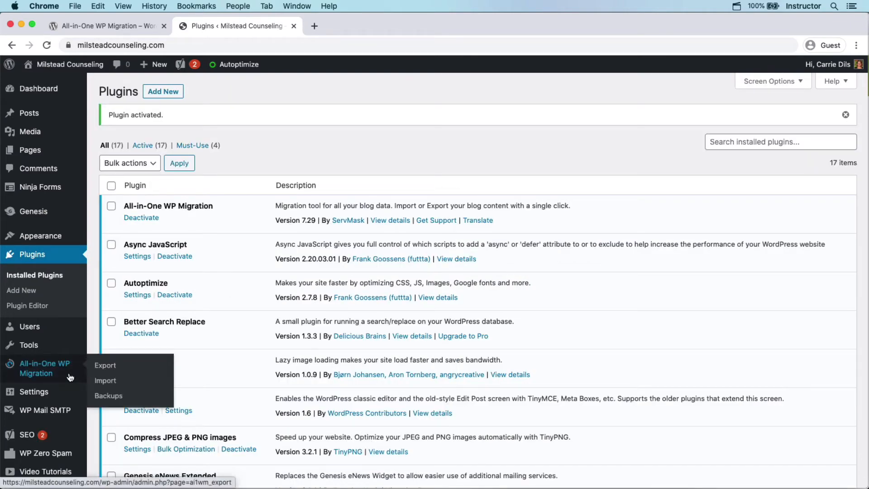
left_click(102, 366)
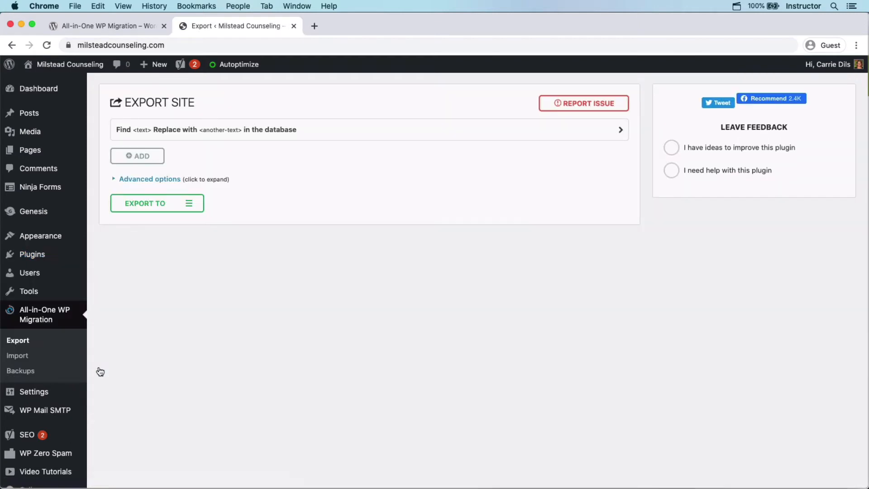
- Export the site to FILE and download the 81 MB milsteadcounseling.com backup
left_click(195, 211)
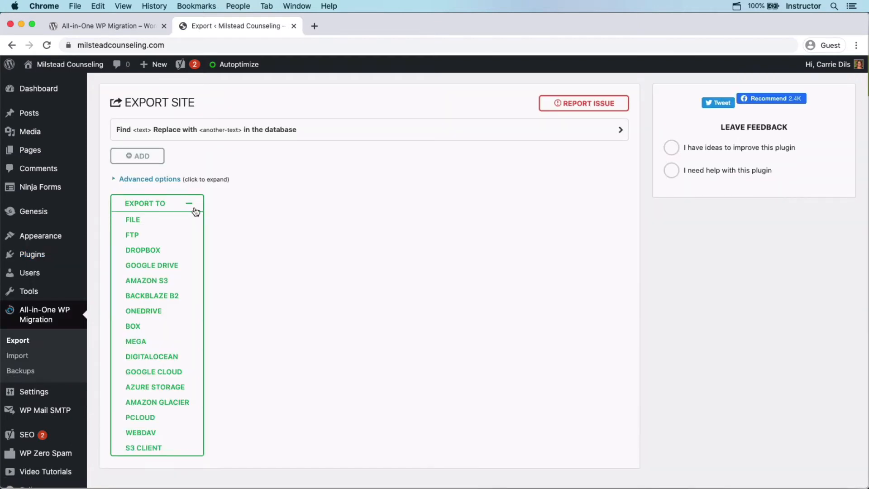
left_click(146, 223)
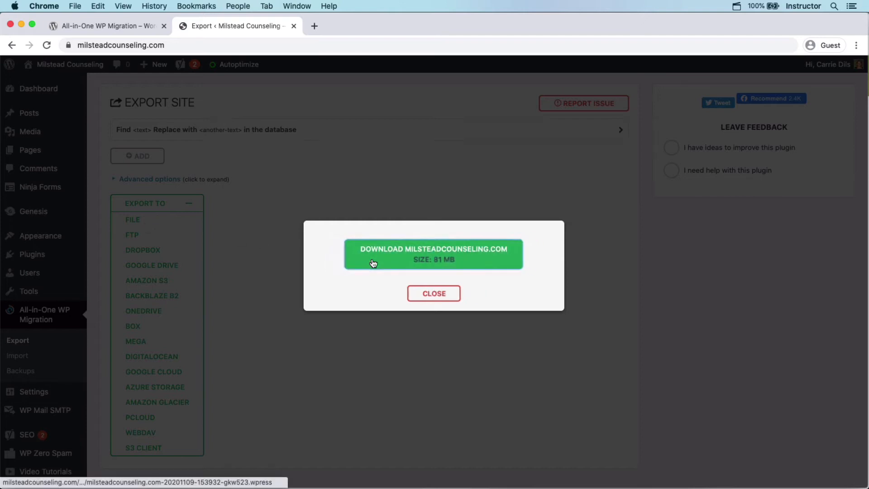
left_click(373, 264)
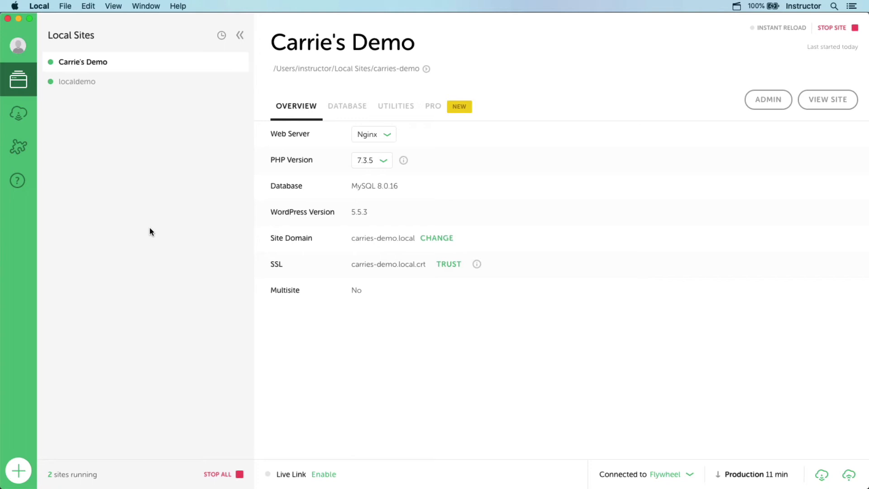
- Open the localdemo site's WordPress admin at Plugins > Add New
left_click(114, 82)
left_click(746, 103)
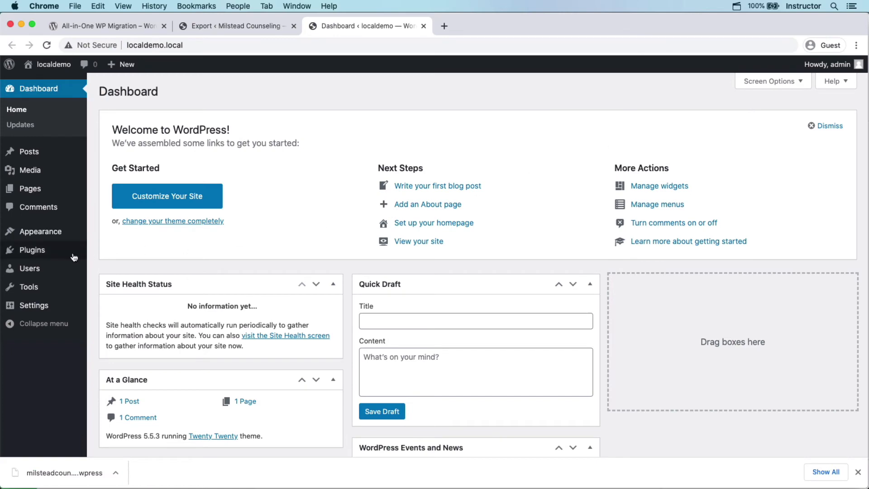
mouse_move(72, 253)
left_click(110, 268)
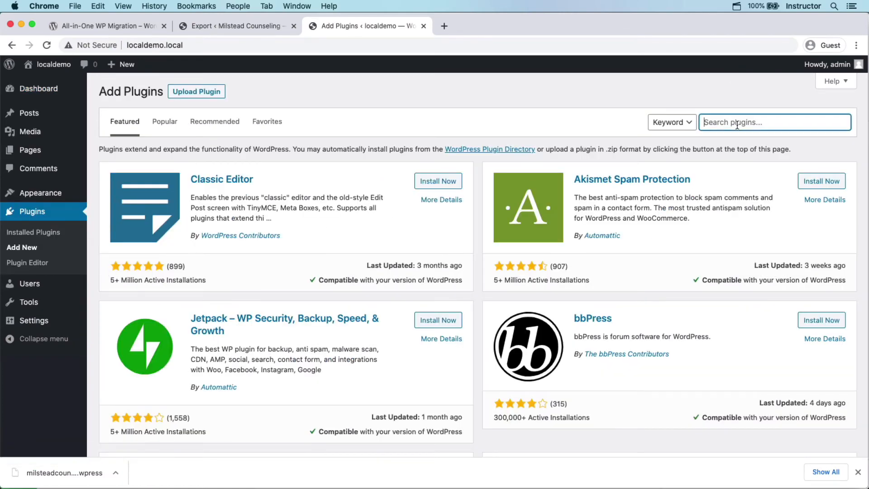
- Install and activate 'all in one migration' locally, then open its Import page
type("all in one migration")
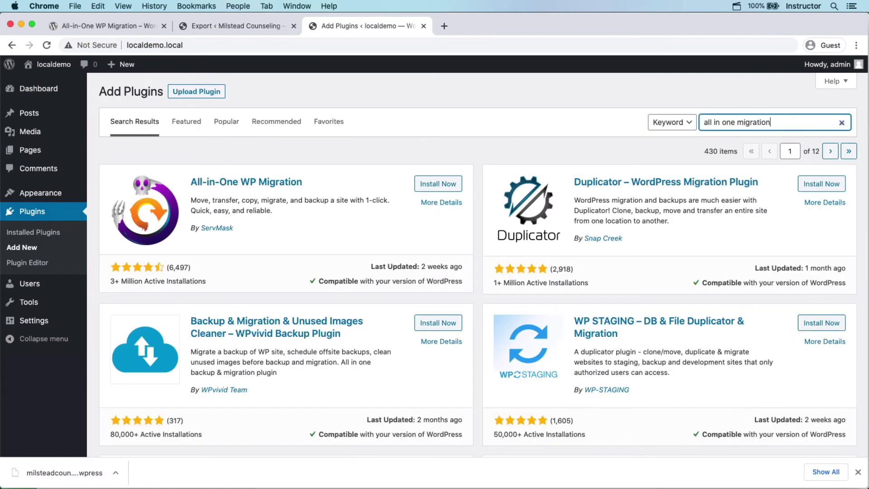
left_click(438, 185)
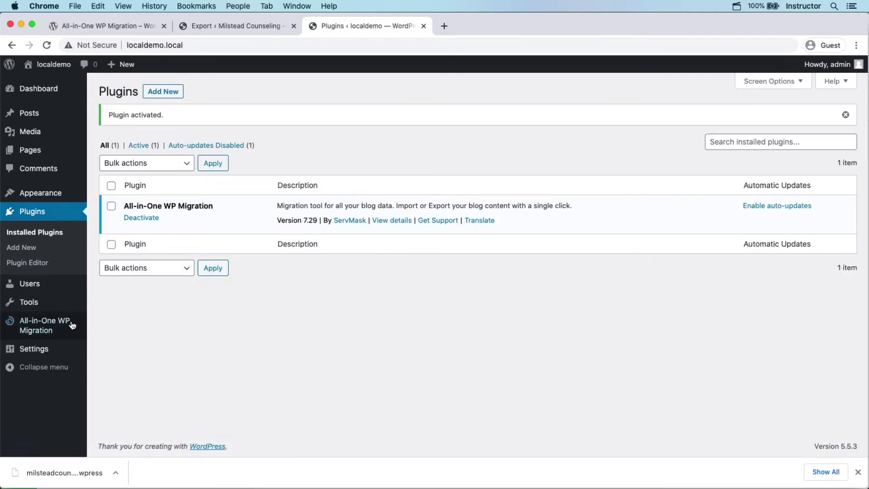
mouse_move(62, 333)
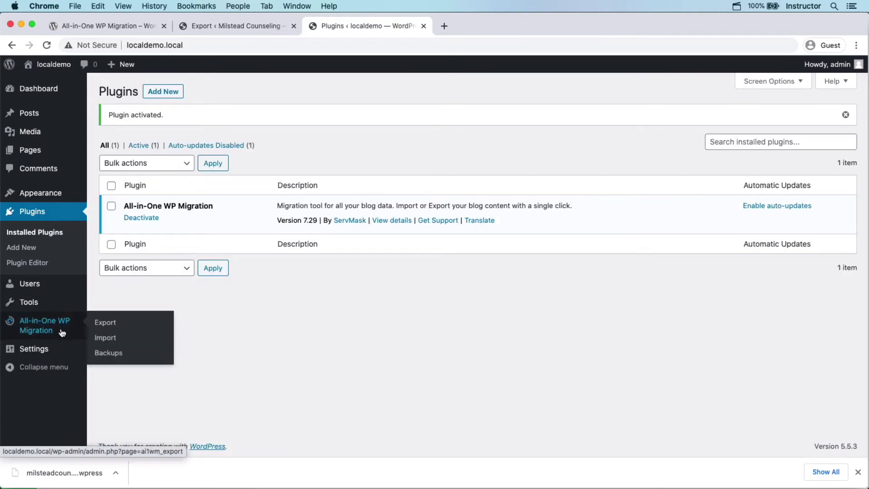
left_click(105, 343)
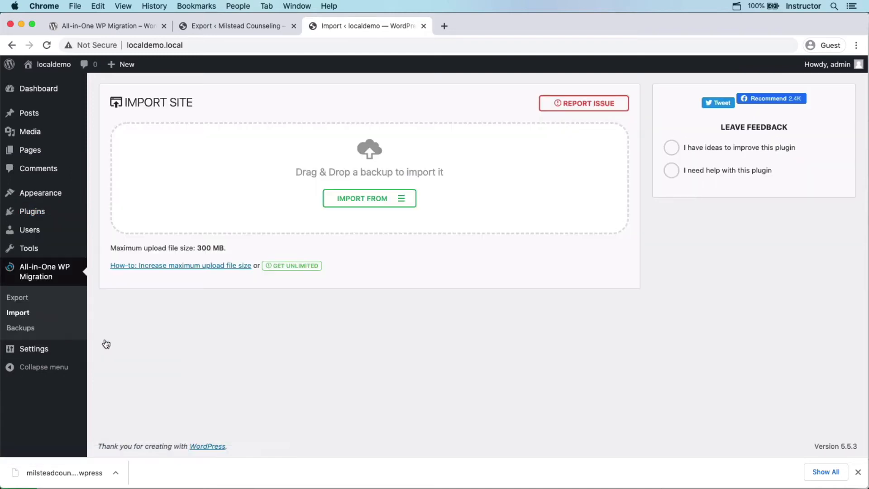
- Import the milsteadcounseling.com .wpress file from Downloads into localdemo, proceeding through to Finish
left_click(351, 202)
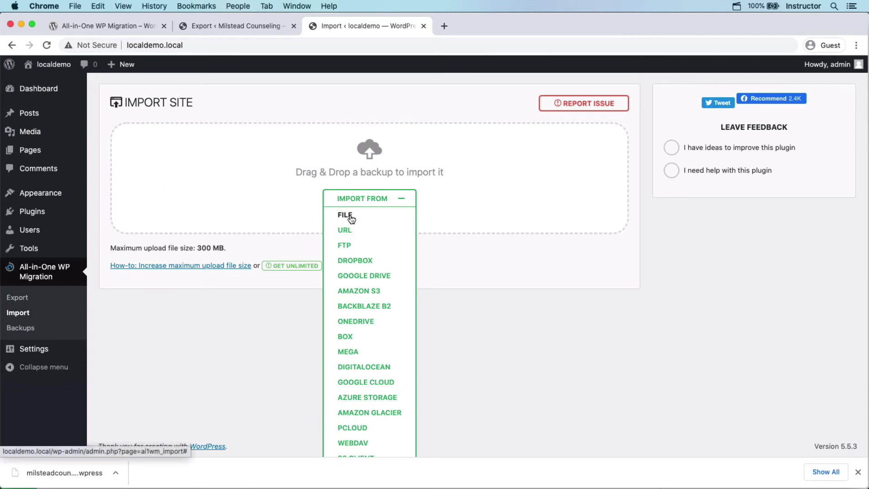
left_click(352, 220)
left_click(358, 101)
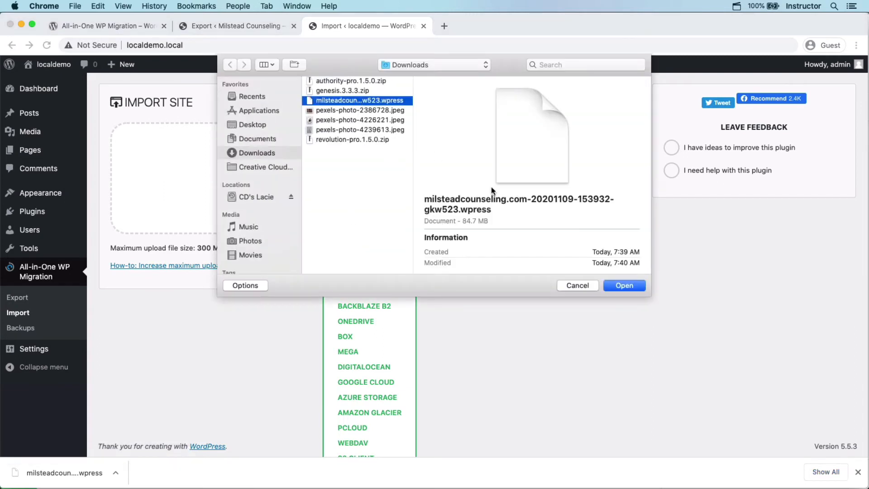
left_click(627, 286)
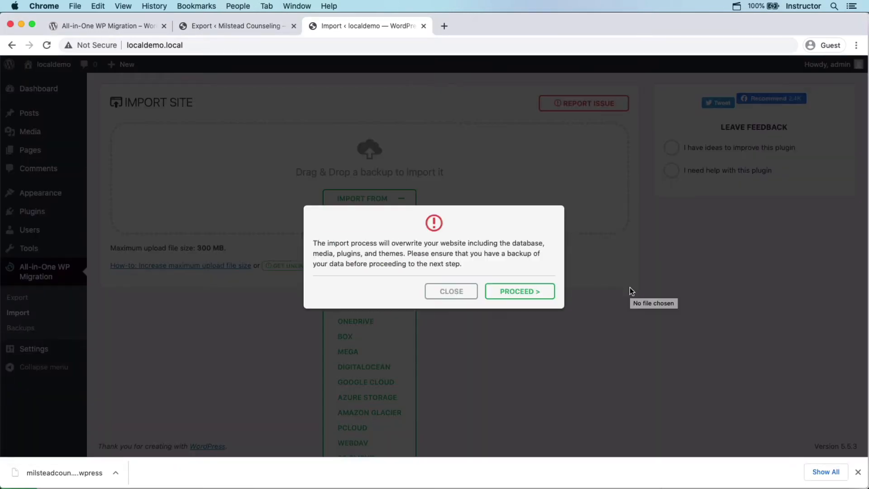
left_click(531, 296)
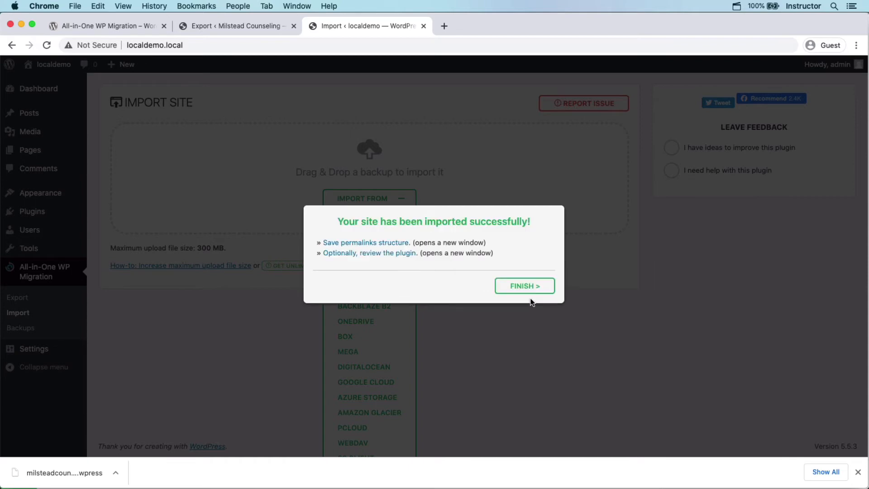
left_click(531, 292)
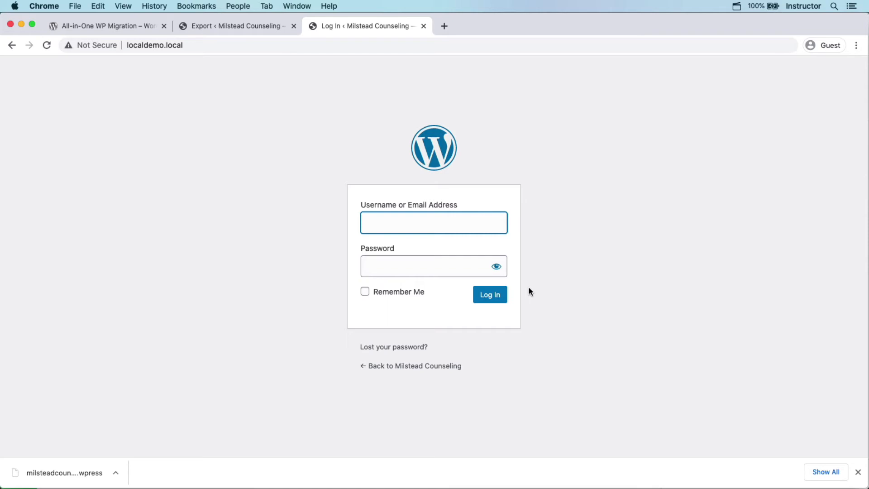
- Log in to the migrated local site with the account username and password
type("cdils")
key("Tab")
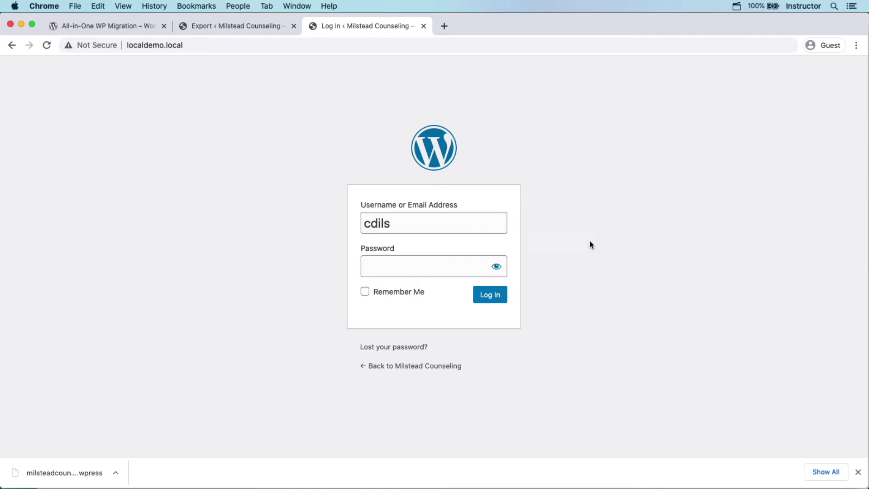
key("super+v")
left_click(505, 296)
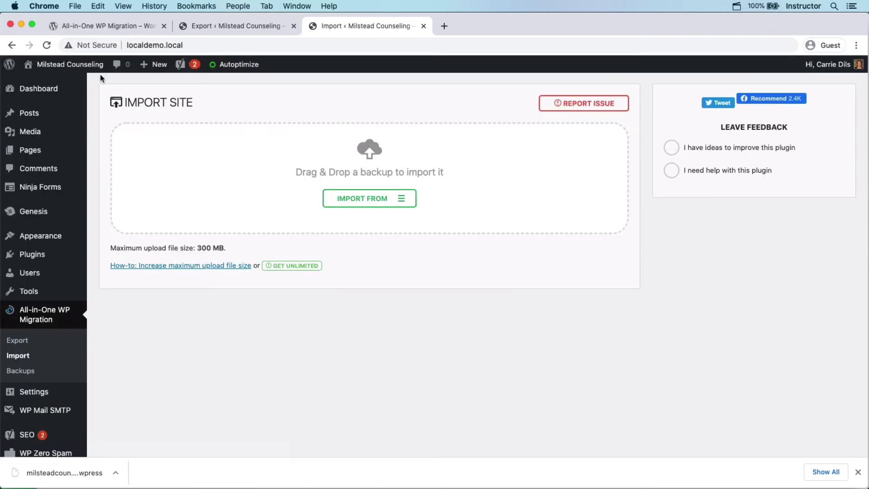
- Select the local site's web address, then go to Local's Connect site list
mouse_move(80, 87)
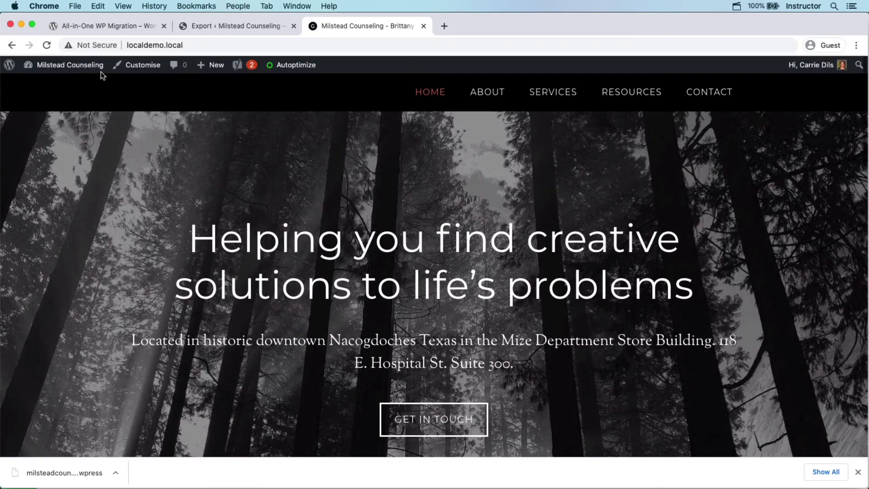
left_click_drag(198, 45, 88, 48)
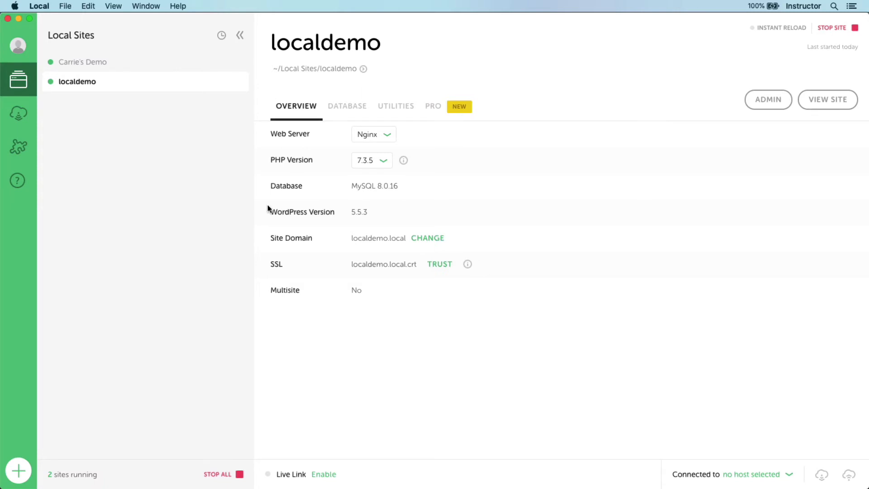
left_click(17, 113)
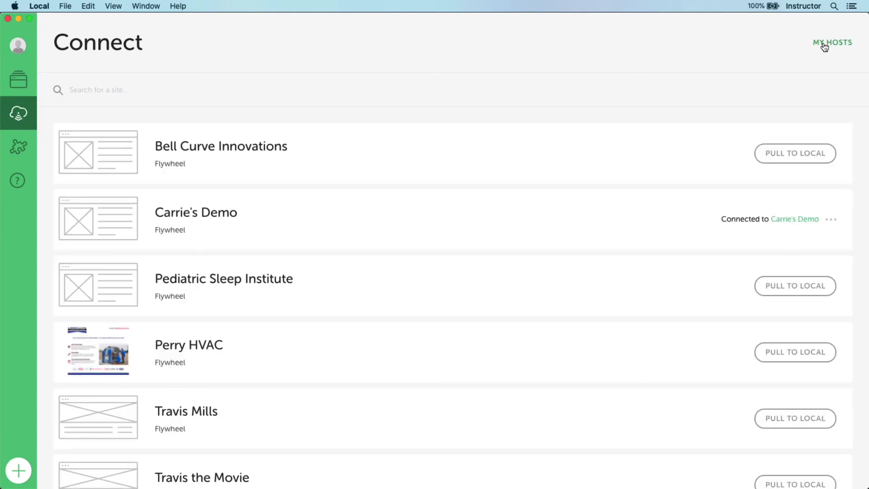
- Check the connected hosts under My Hosts, then view Carrie's Demo from Local Sites
left_click(824, 43)
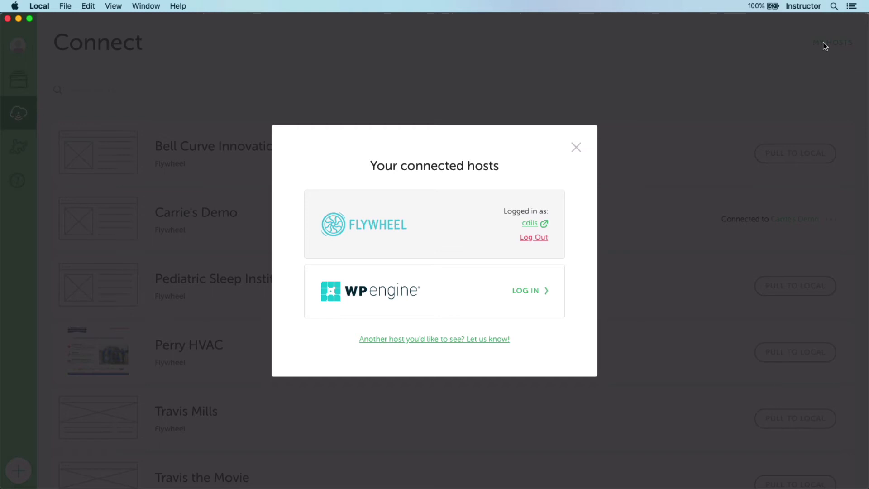
left_click(576, 148)
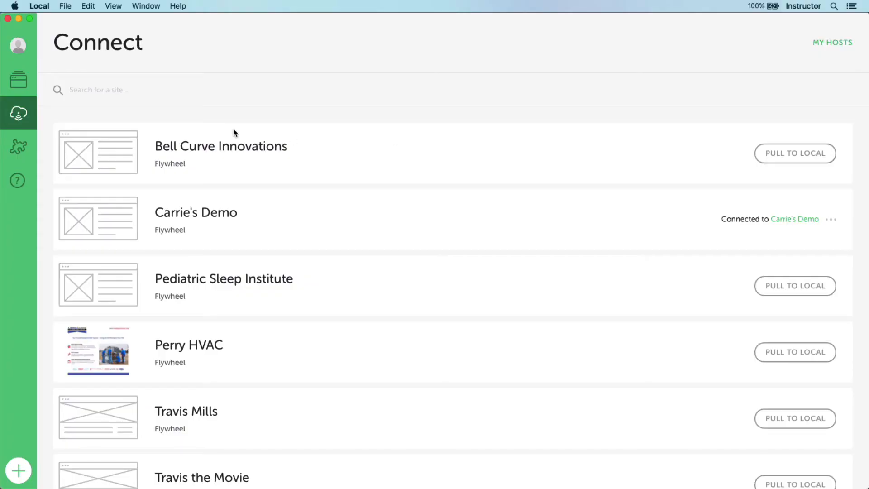
left_click(18, 80)
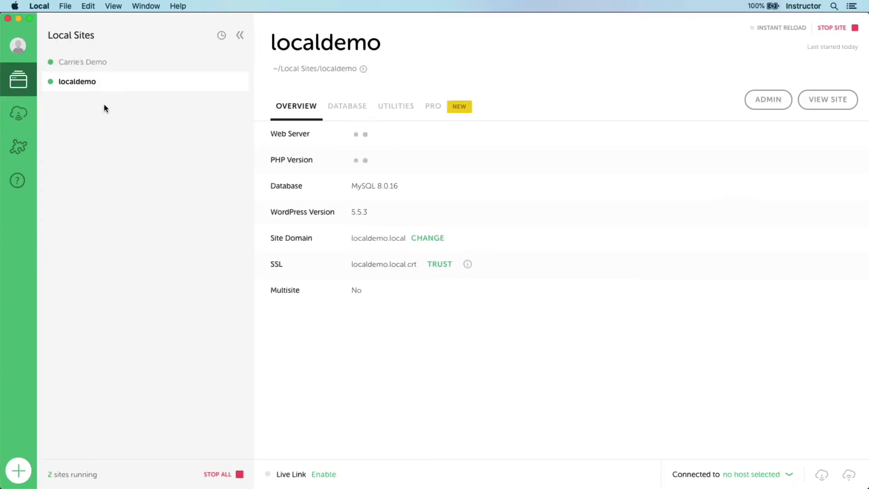
left_click(104, 64)
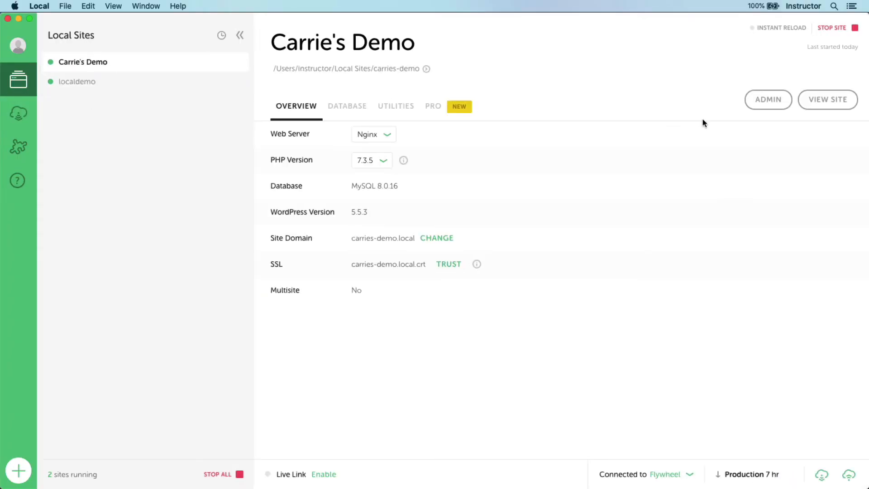
left_click(814, 108)
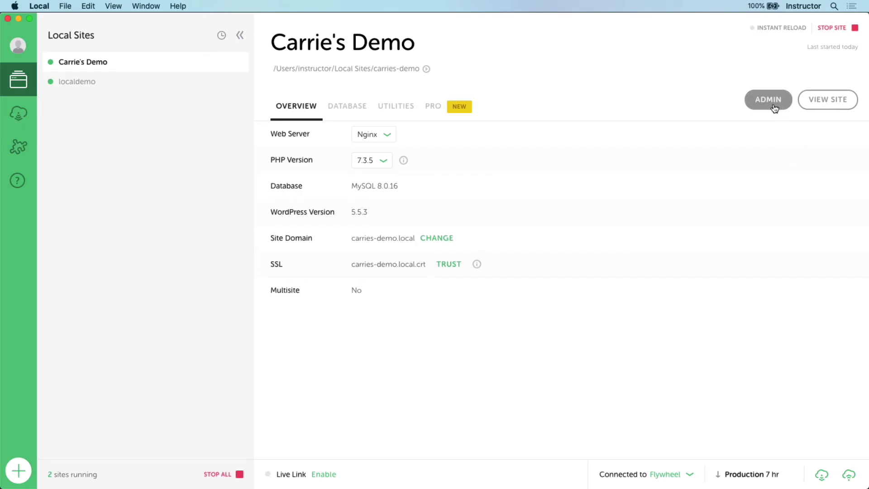
- Open the Carrie's Demo WordPress dashboard and go to the Appearance > Themes page
left_click(771, 101)
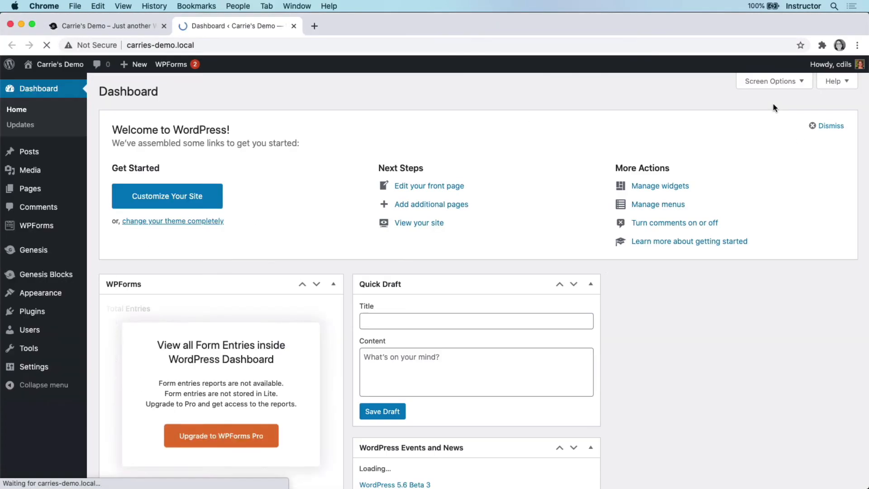
left_click(131, 25)
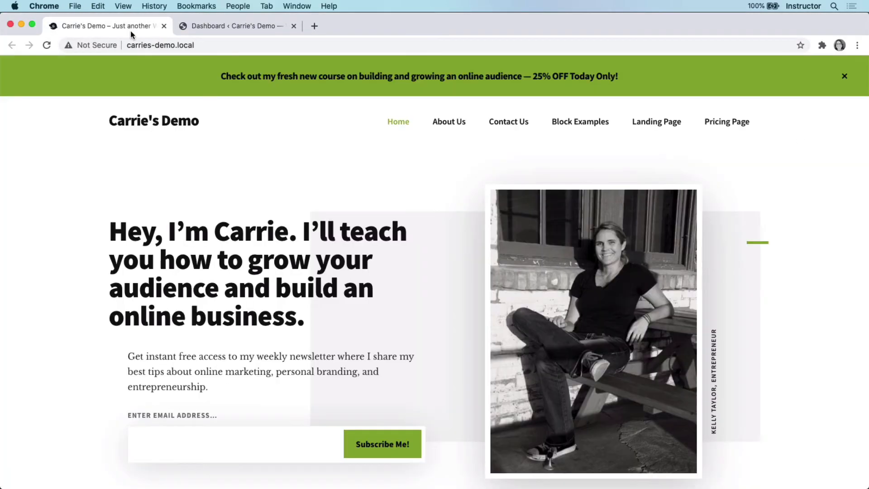
left_click(191, 26)
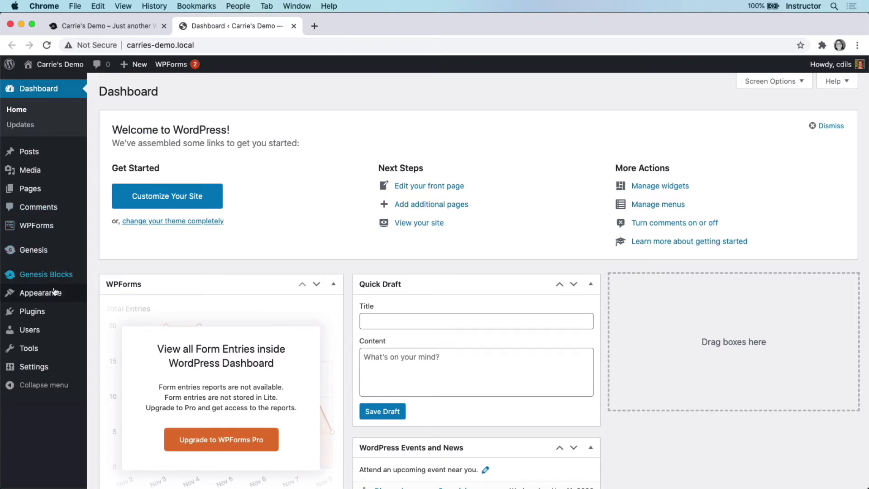
mouse_move(73, 293)
left_click(98, 299)
- Upload altitude-pro.1.5.0.zip from Downloads, install it, and activate Altitude Pro
left_click(186, 91)
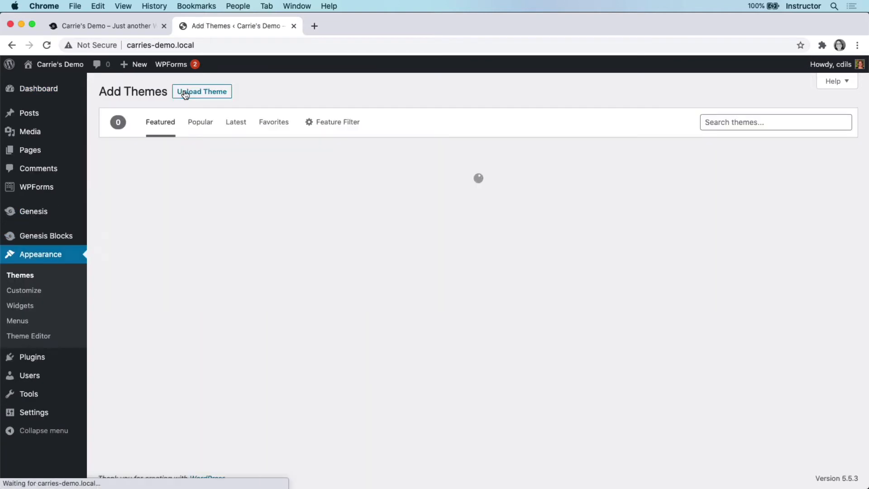
left_click(186, 93)
left_click(387, 189)
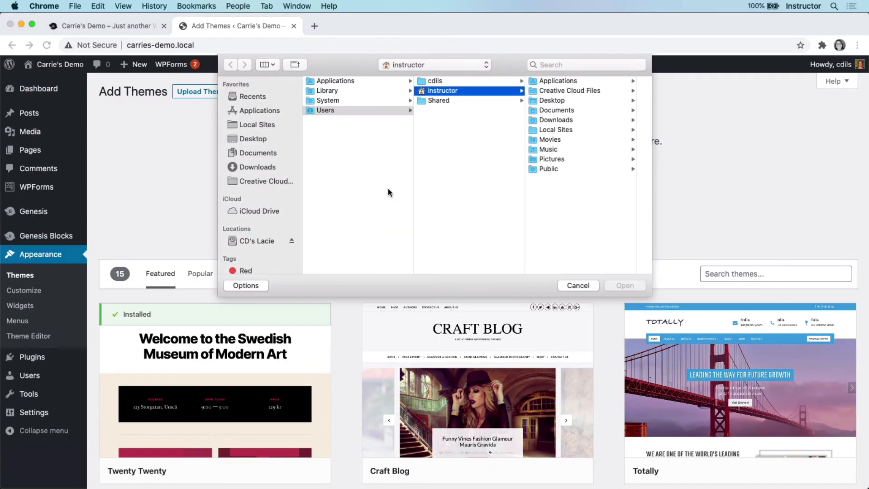
left_click(268, 167)
left_click(355, 82)
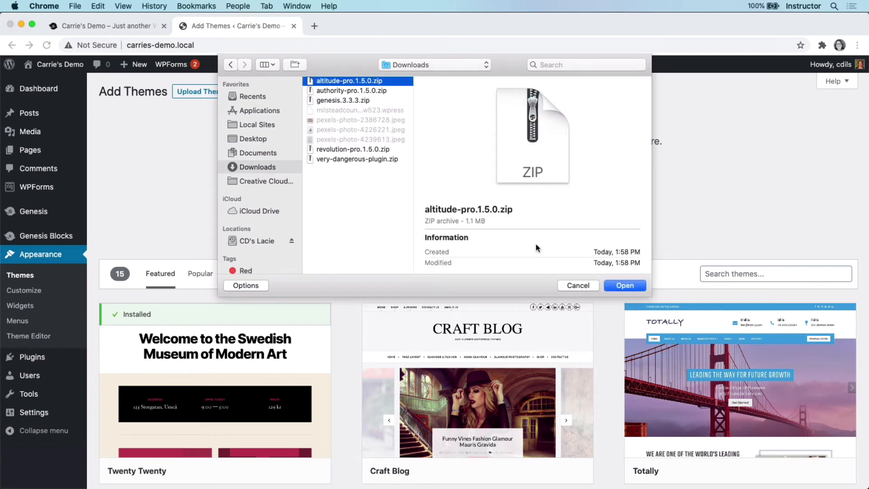
left_click(625, 285)
left_click(562, 192)
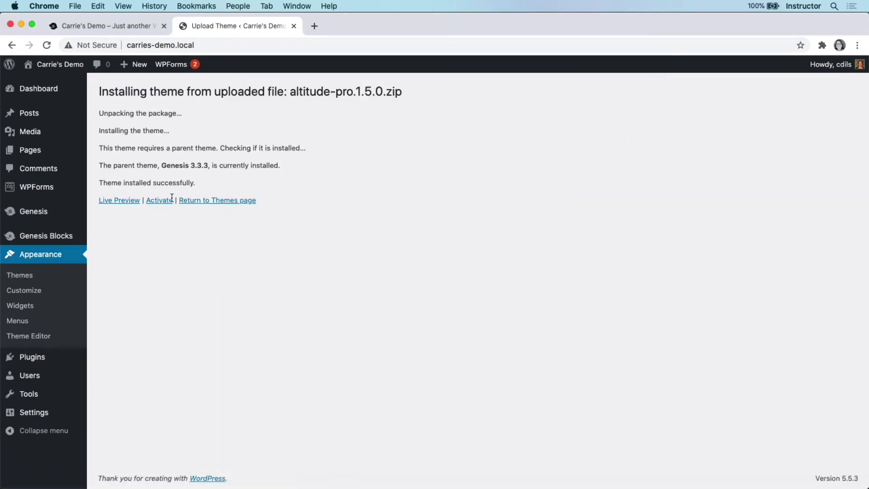
left_click(168, 201)
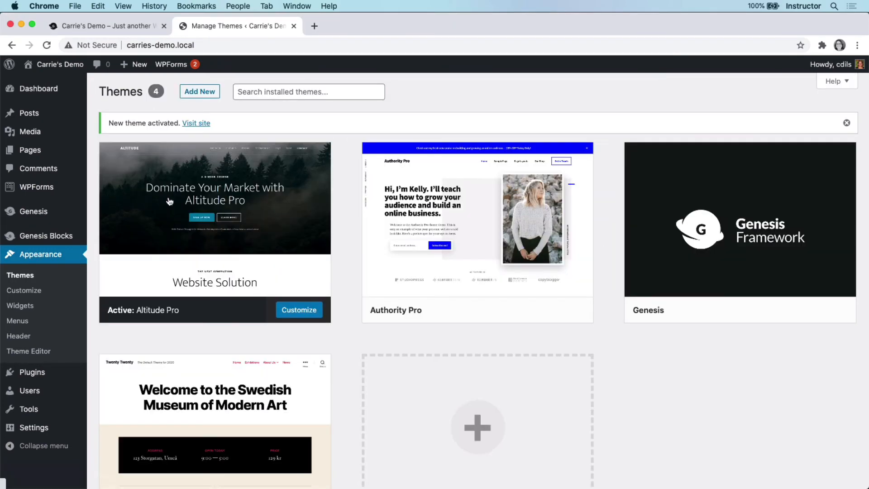
- Visit the carries-demo.local homepage and scroll through the new Altitude Pro design
mouse_move(50, 66)
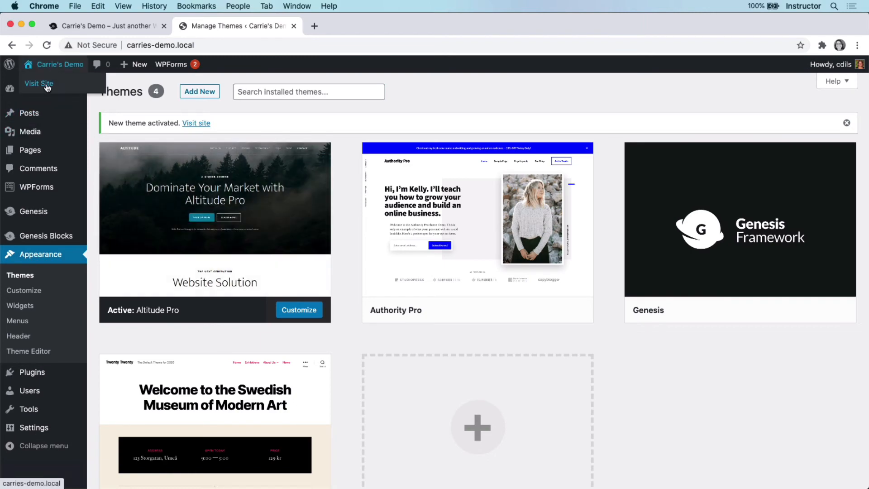
left_click(46, 84)
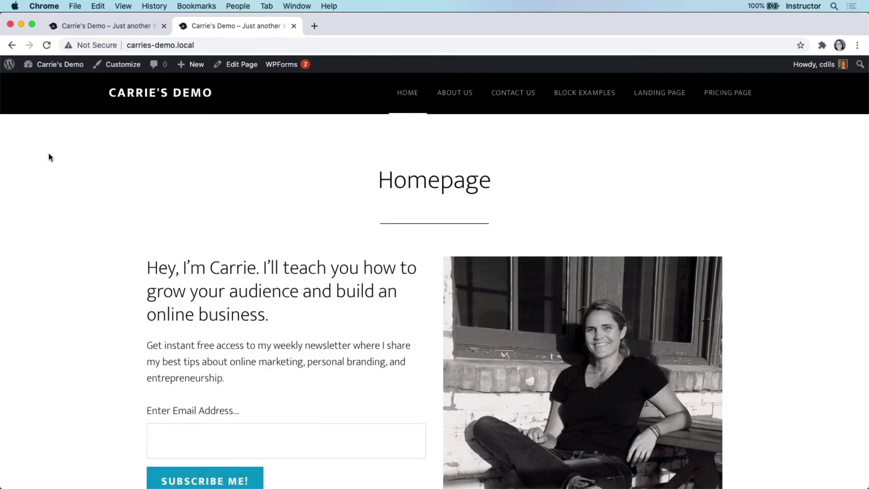
scroll(48, 153, "down", 5)
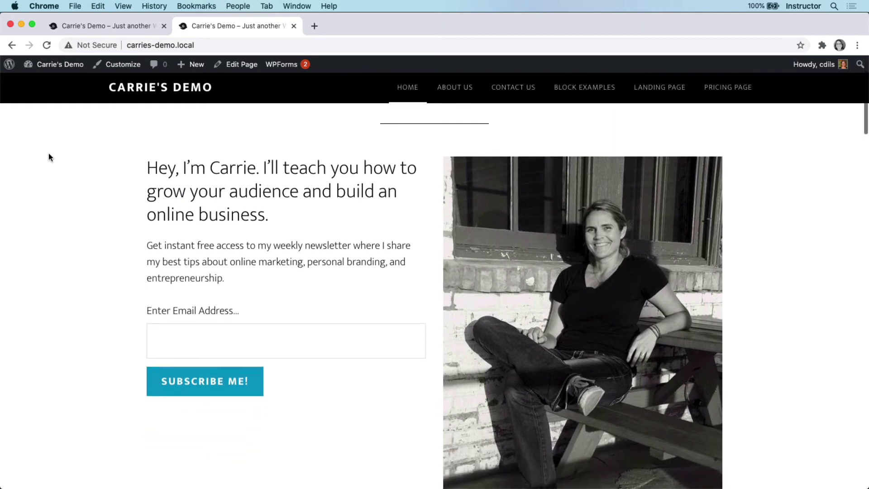
scroll(49, 157, "down", 10)
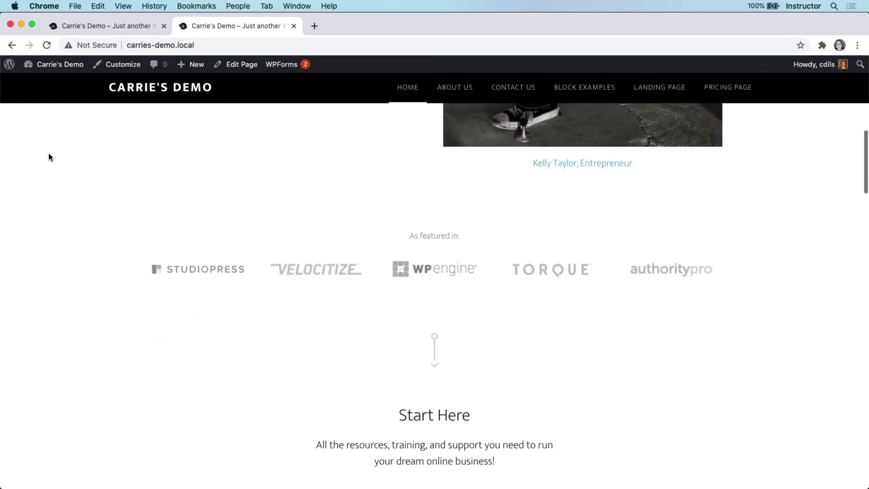
scroll(49, 157, "down", 6)
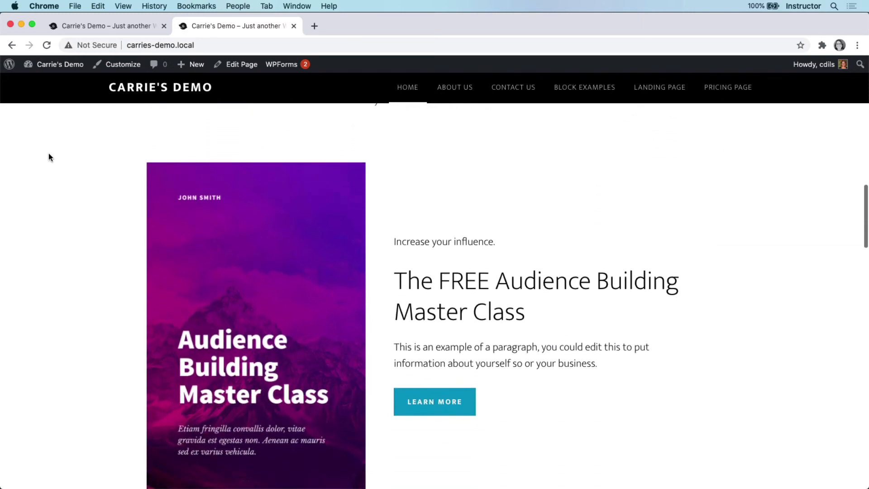
scroll(49, 157, "down", 1)
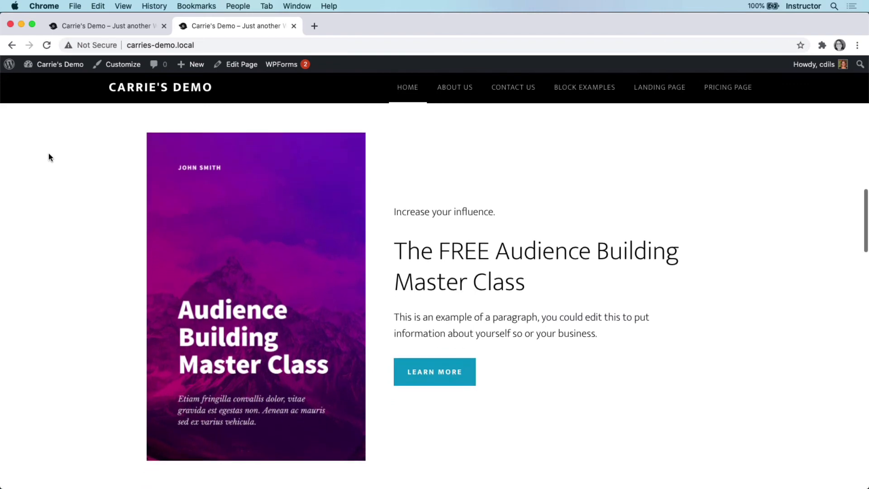
- Scroll the old-design homepage tab, then return to the Altitude Pro homepage
left_click(79, 28)
scroll(67, 235, "down", 5)
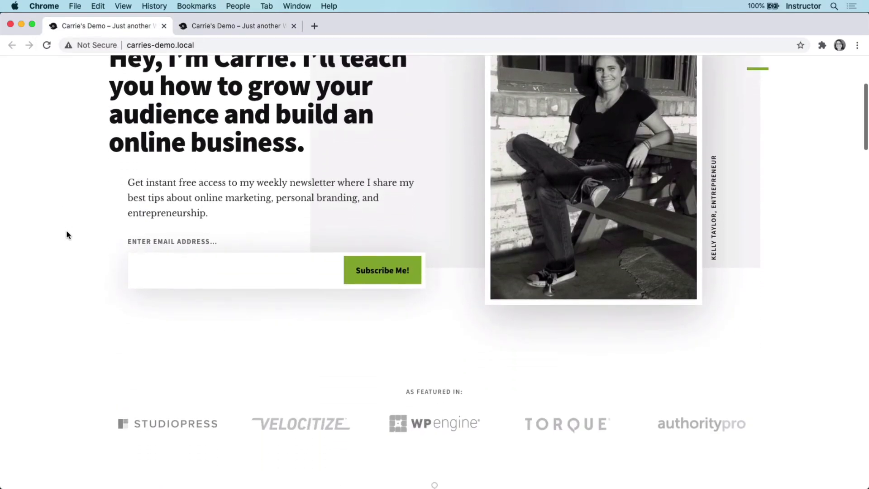
scroll(67, 235, "down", 8)
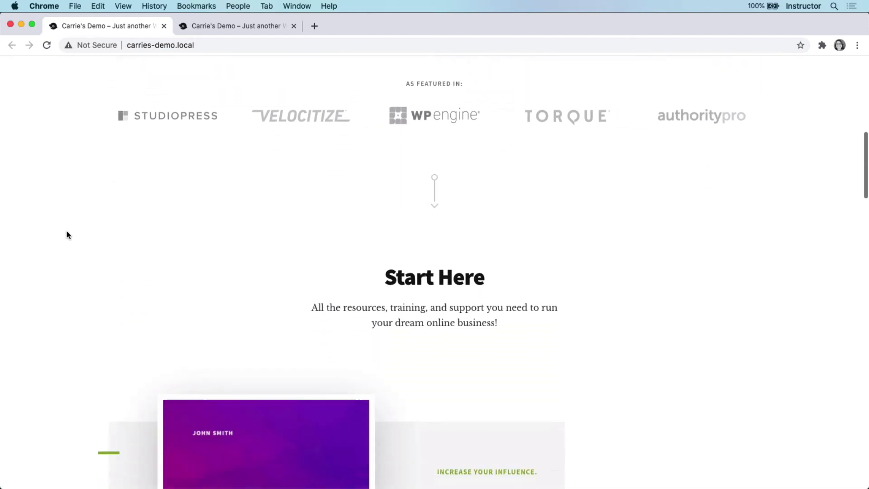
scroll(67, 235, "down", 5)
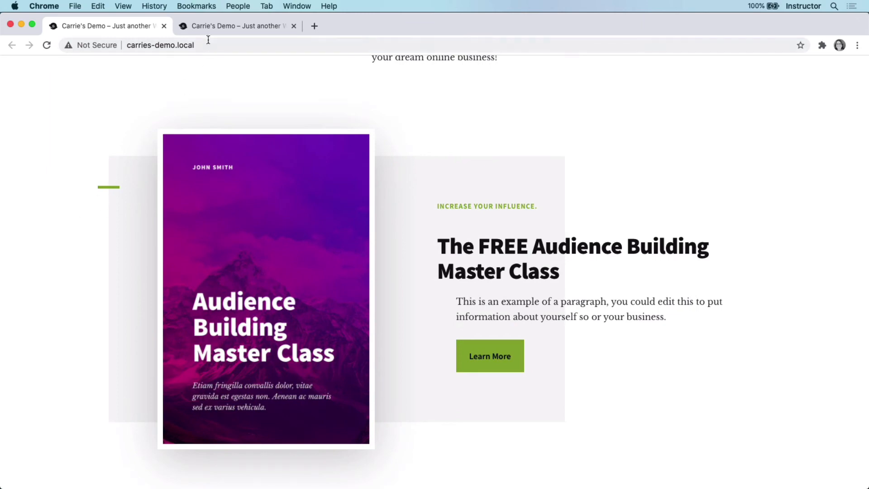
left_click(214, 26)
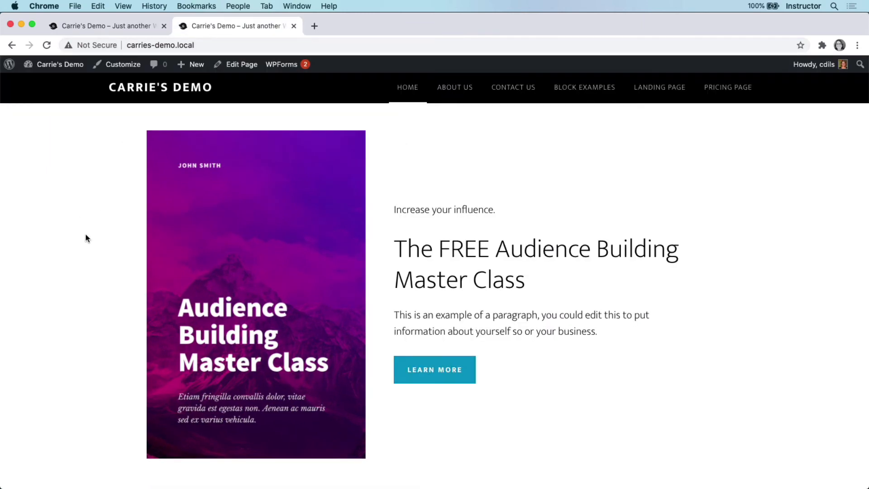
scroll(87, 239, "up", 15)
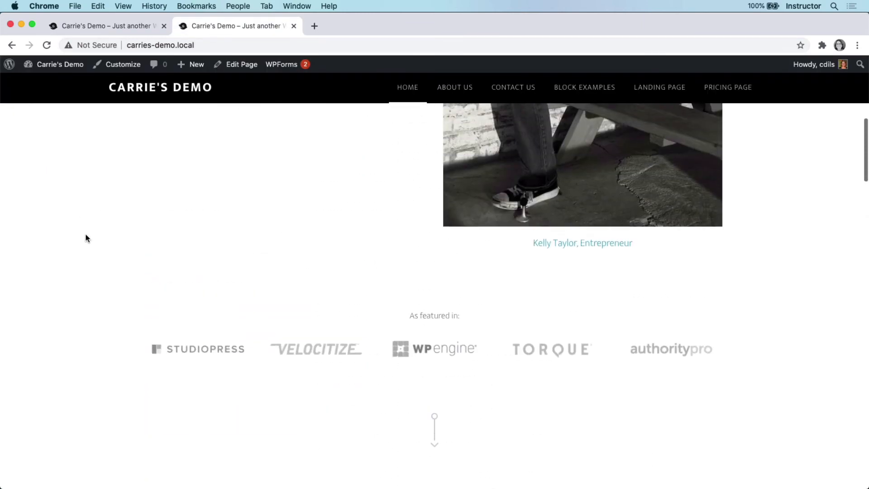
scroll(88, 239, "up", 5)
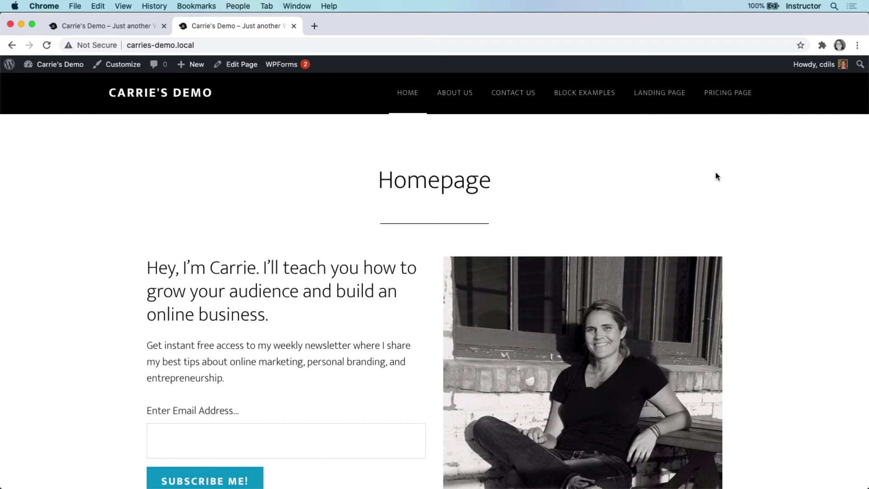
- From Local, push Carrie's Demo to Flywheel's Production environment with Include database ticked
key("super+Tab")
key("super+Tab")
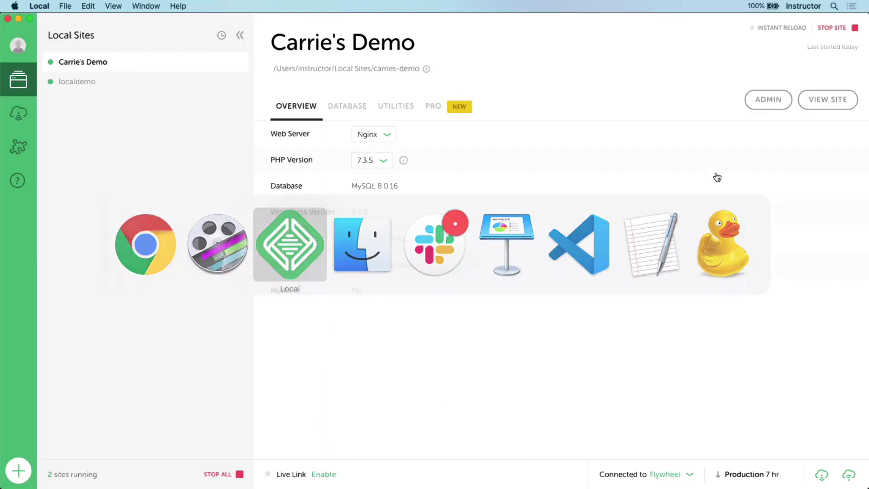
mouse_move(724, 482)
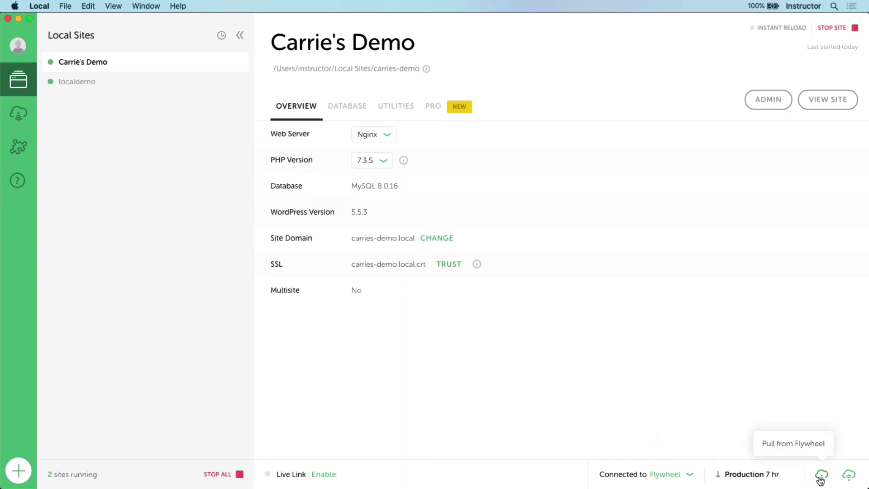
left_click(849, 476)
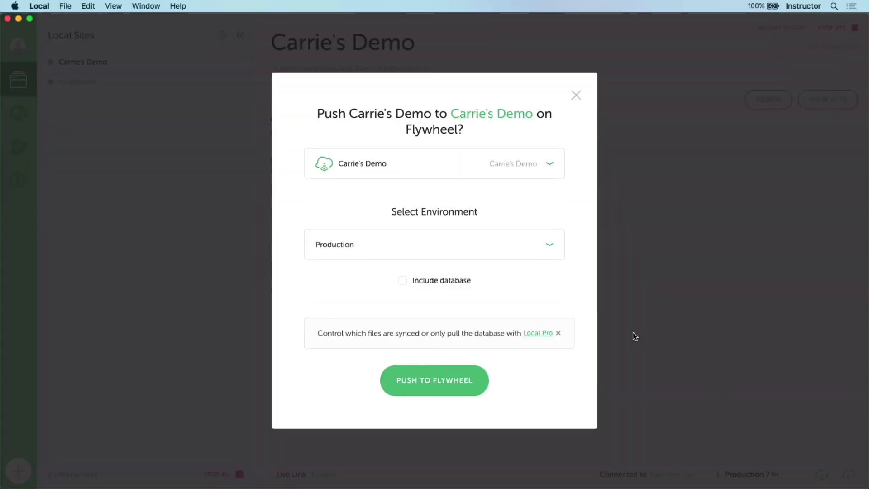
left_click(549, 257)
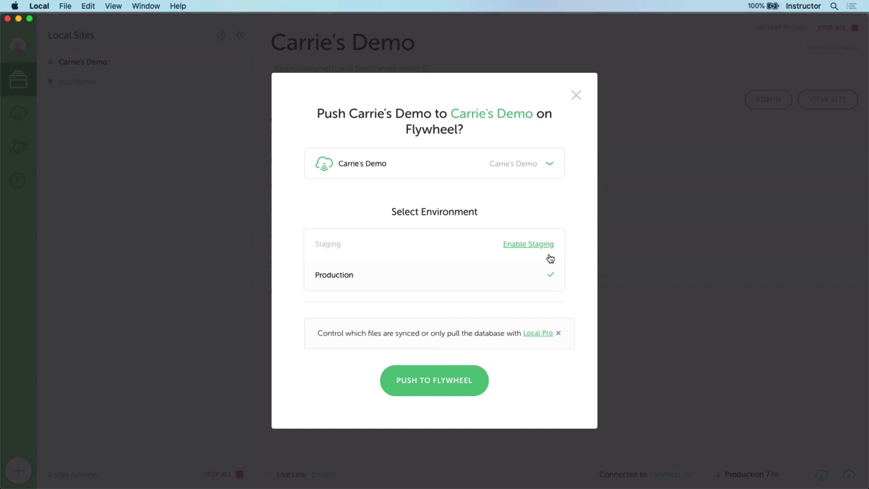
left_click(528, 283)
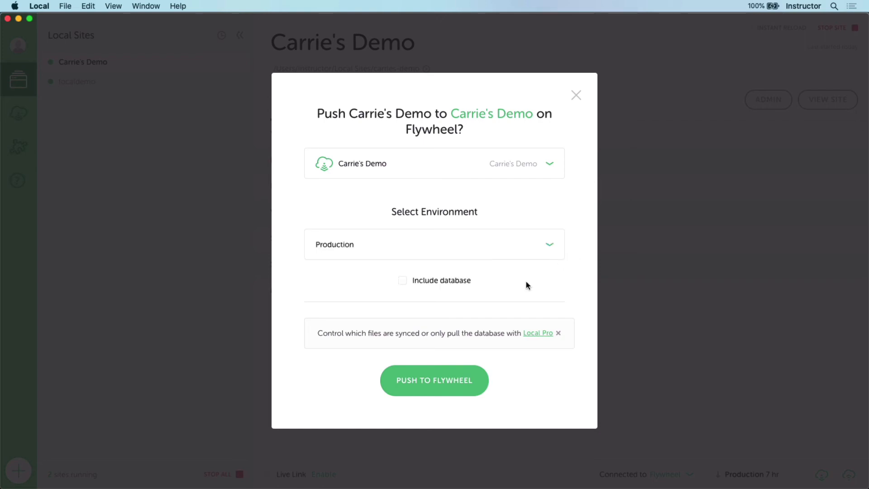
left_click(457, 284)
left_click(448, 381)
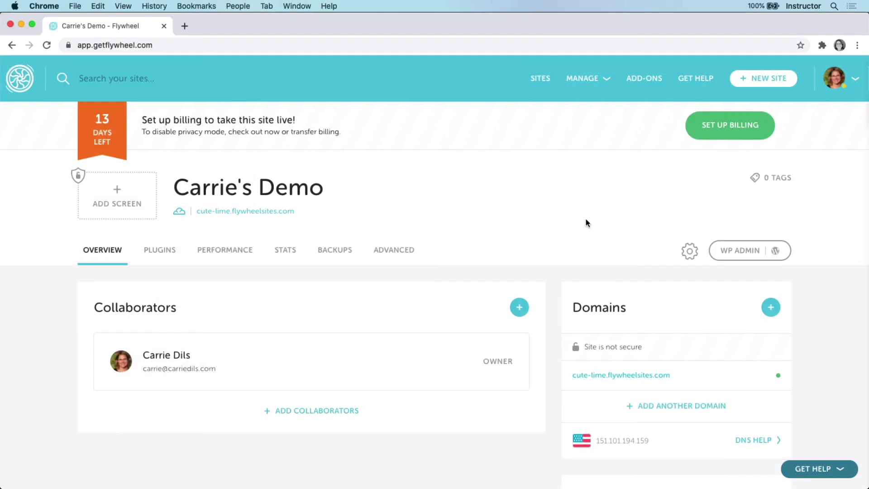
- Check the pushed theme on cute-lime.flywheelsites.com, then show the Resources links on localwp.com
left_click(256, 213)
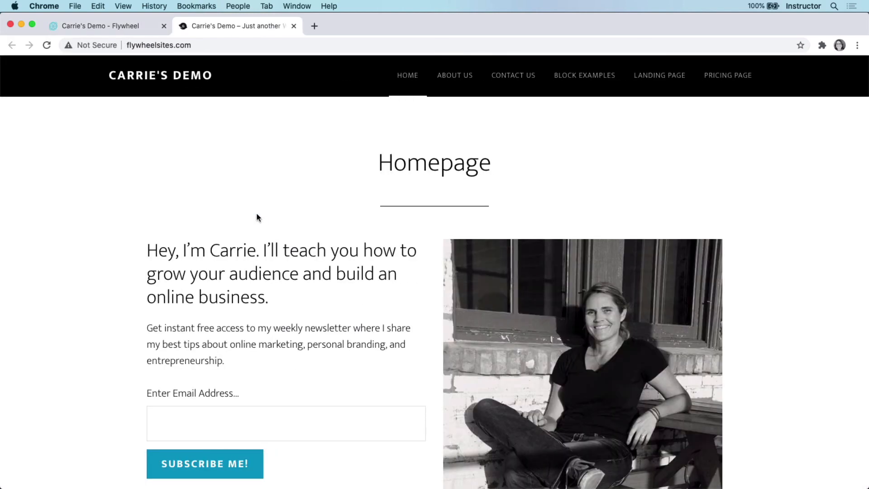
scroll(256, 218, "down", 5)
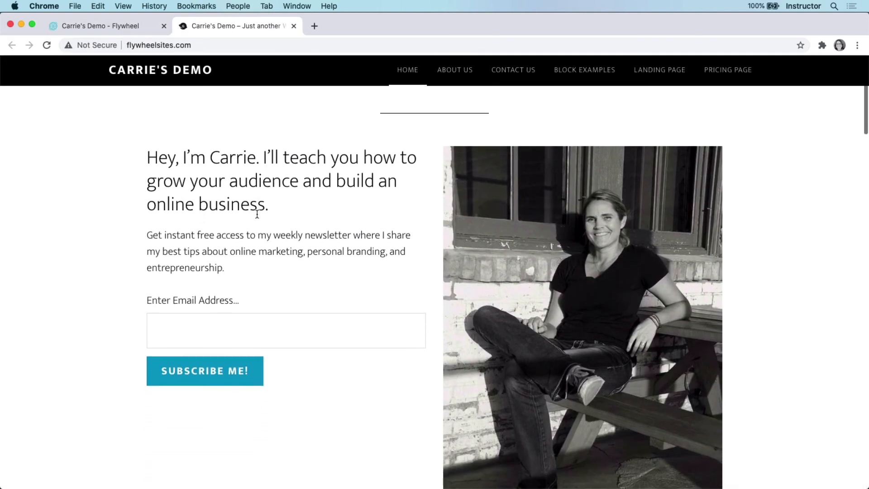
scroll(257, 214, "up", 3)
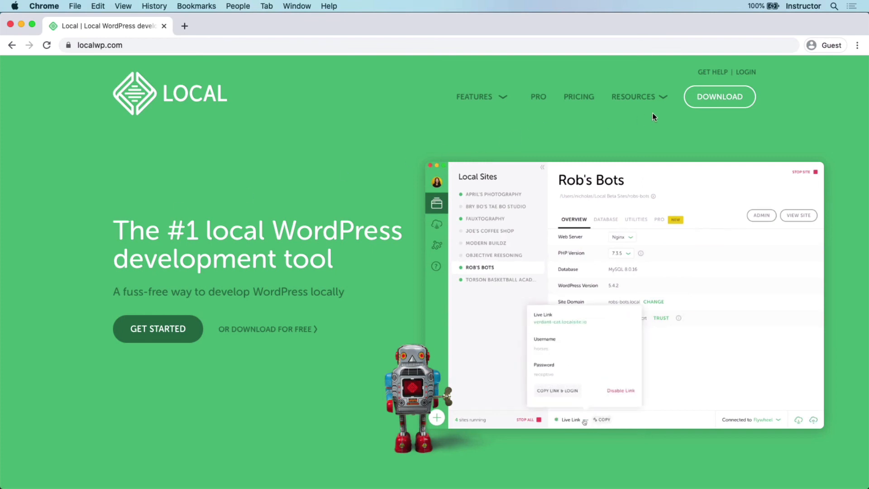
left_click(664, 99)
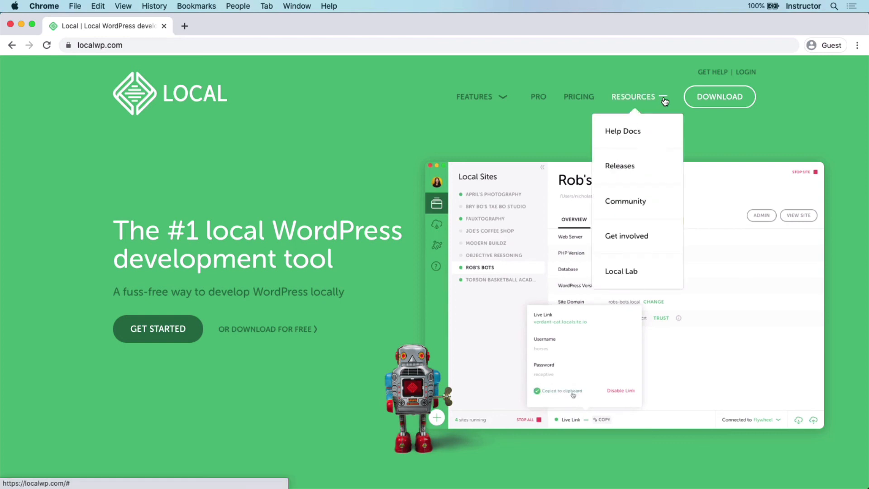